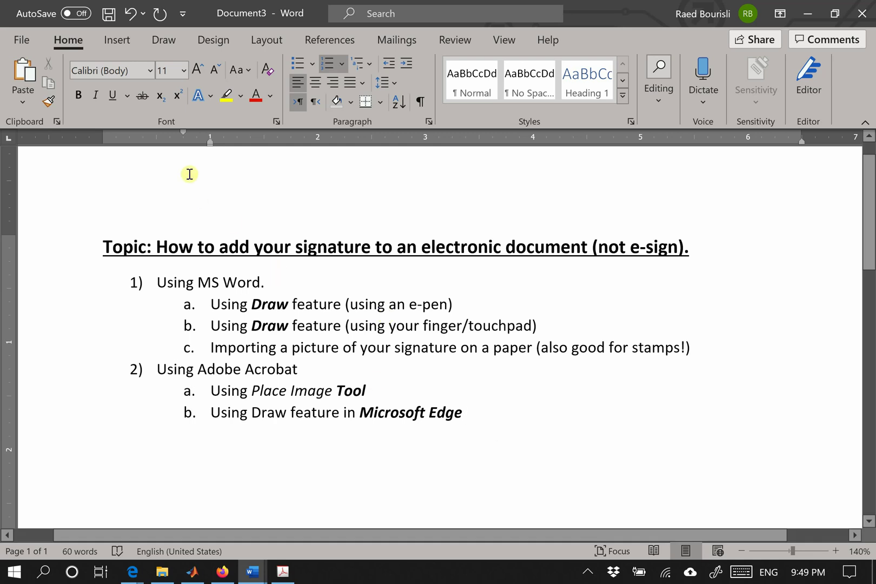
# - Set the Draw tab pen colour to Pink and undo the test ink strokes on the page
pyautogui.click(164, 42)
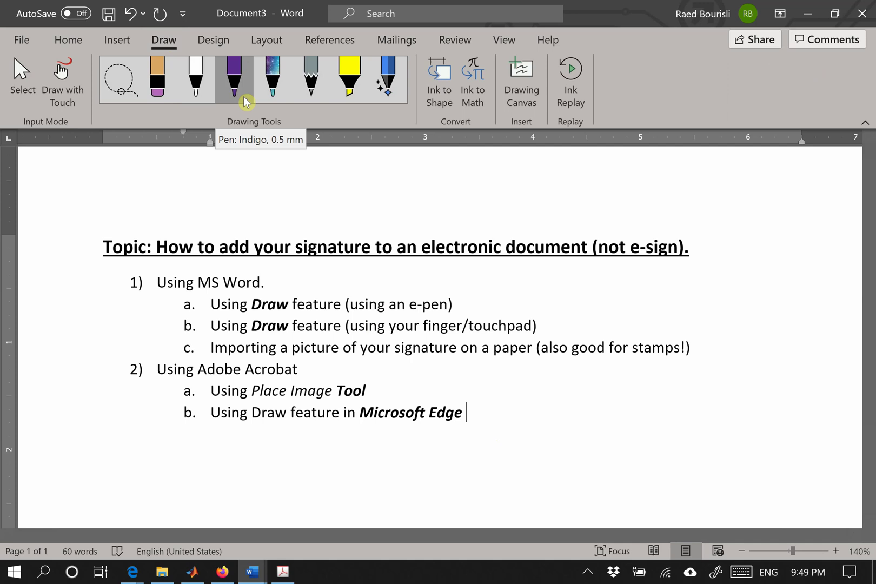
pyautogui.click(234, 81)
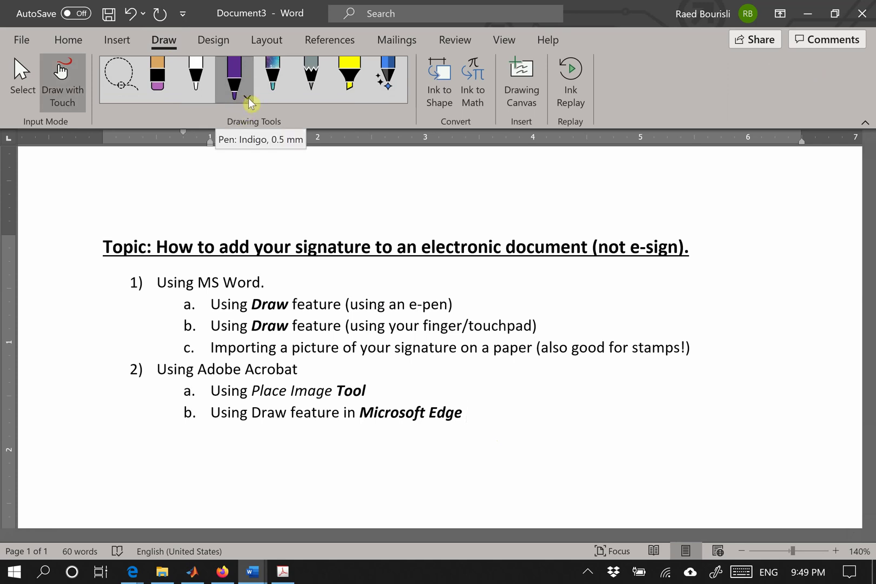
pyautogui.click(249, 100)
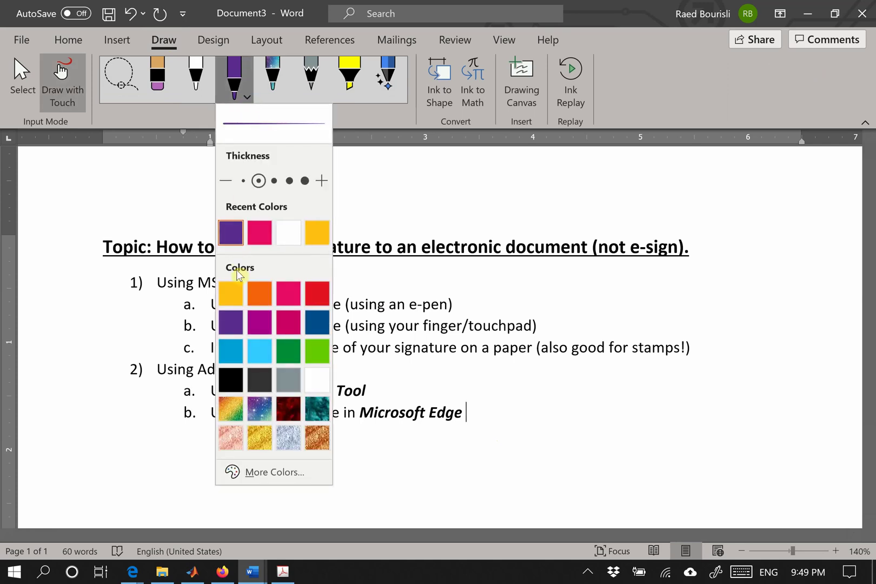
pyautogui.click(261, 242)
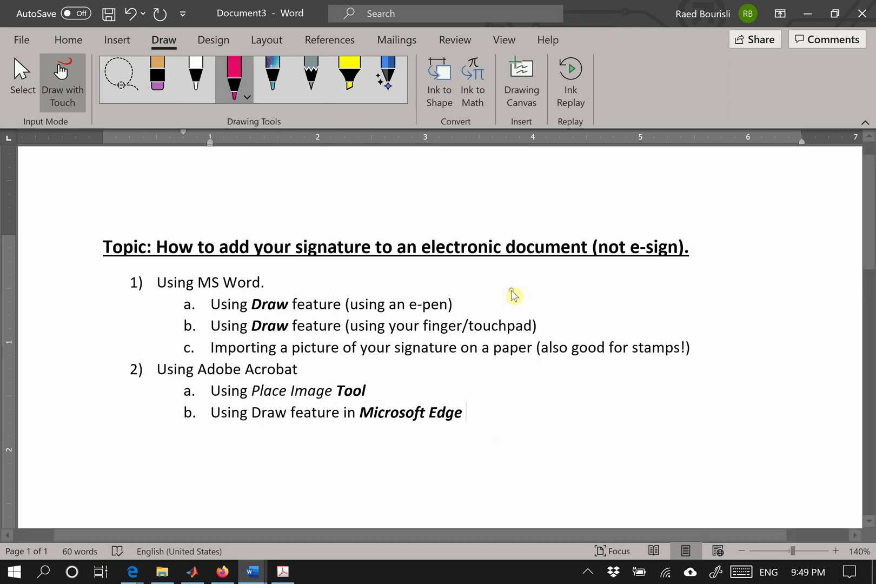
pyautogui.click(512, 290)
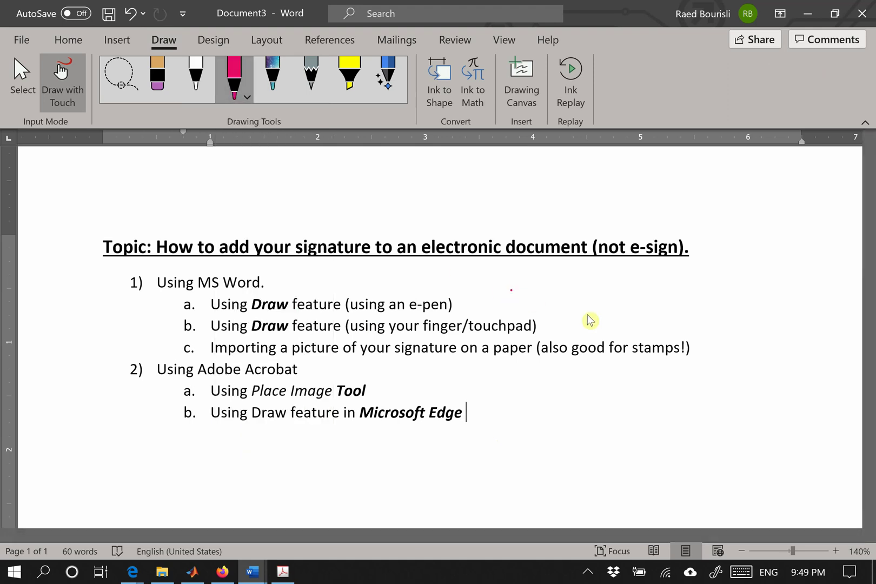
pyautogui.hotkey('ctrl', 'z')
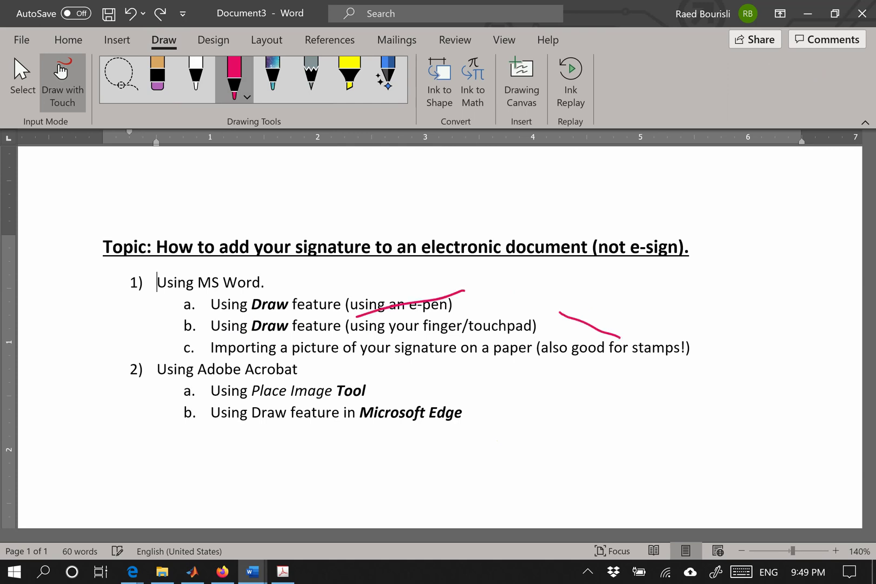
pyautogui.hotkey('ctrl', 'z')
pyautogui.hotkey('ctrl', 'z')
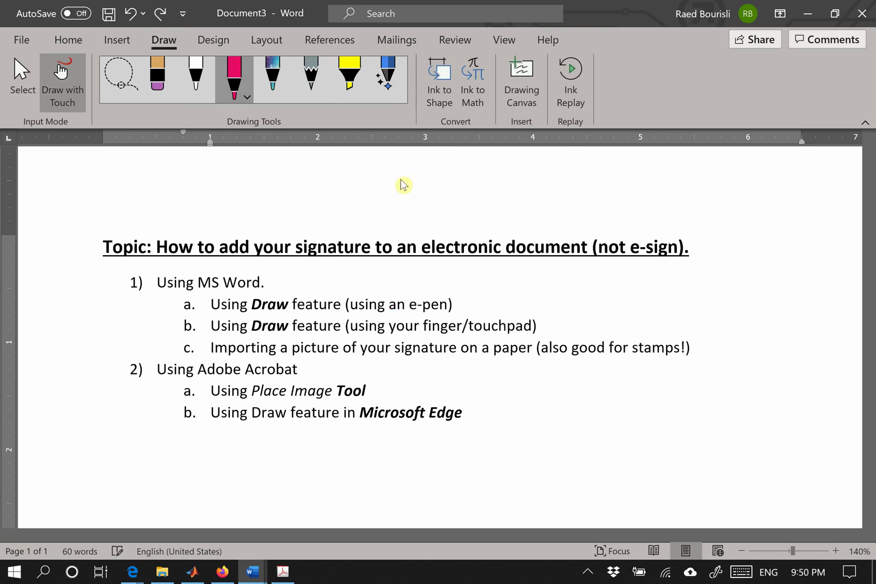
pyautogui.click(24, 76)
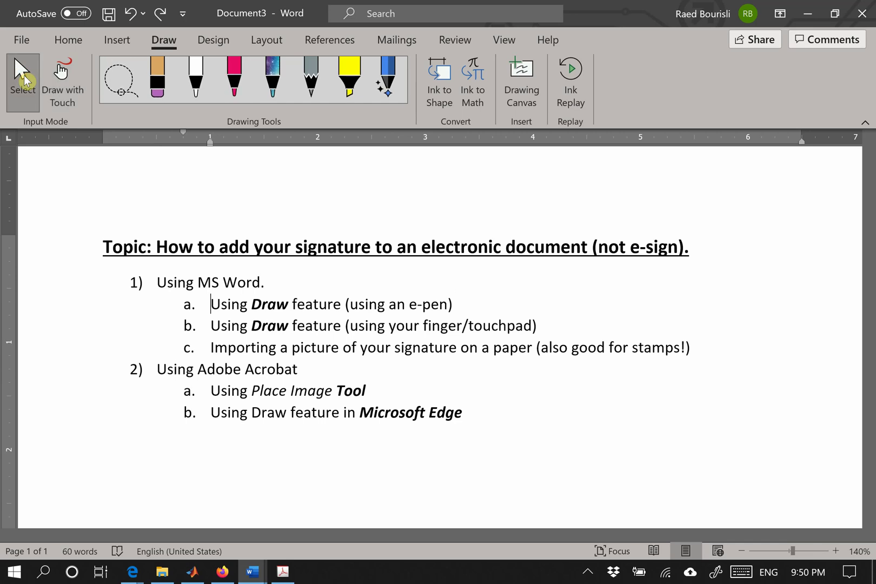
pyautogui.scroll(10, 121, 254)
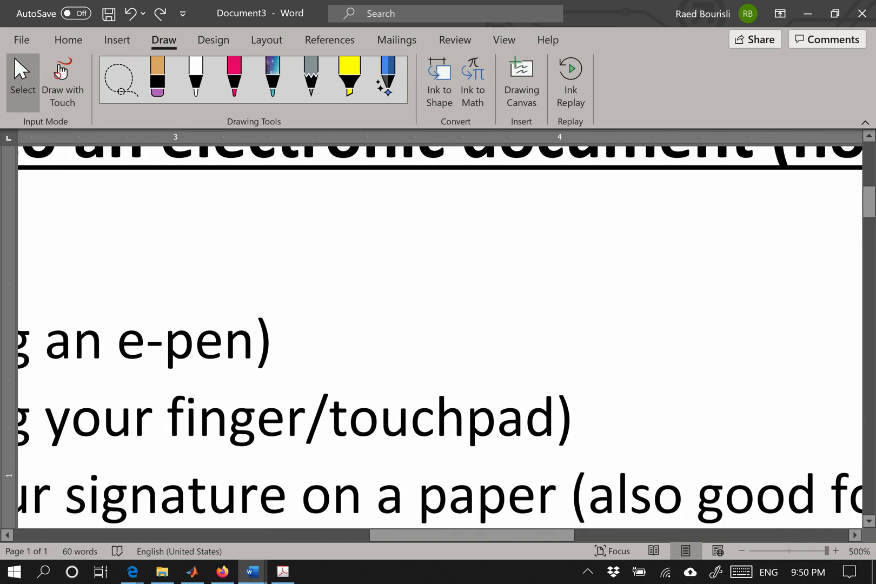
pyautogui.click(62, 81)
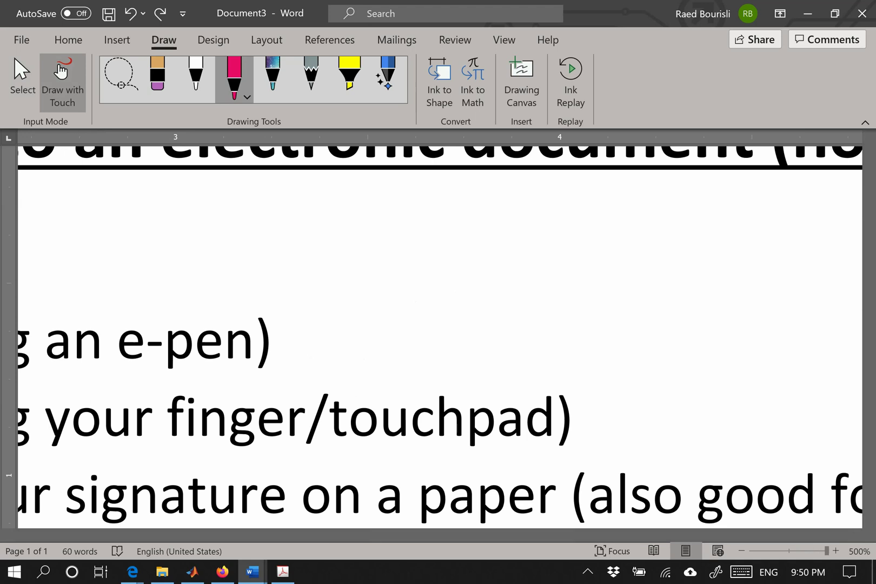
pyautogui.moveTo(308, 351)
pyautogui.mouseDown()
pyautogui.moveTo(306, 277)
pyautogui.moveTo(317, 311)
pyautogui.moveTo(491, 275)
pyautogui.moveTo(693, 317)
pyautogui.mouseUp()
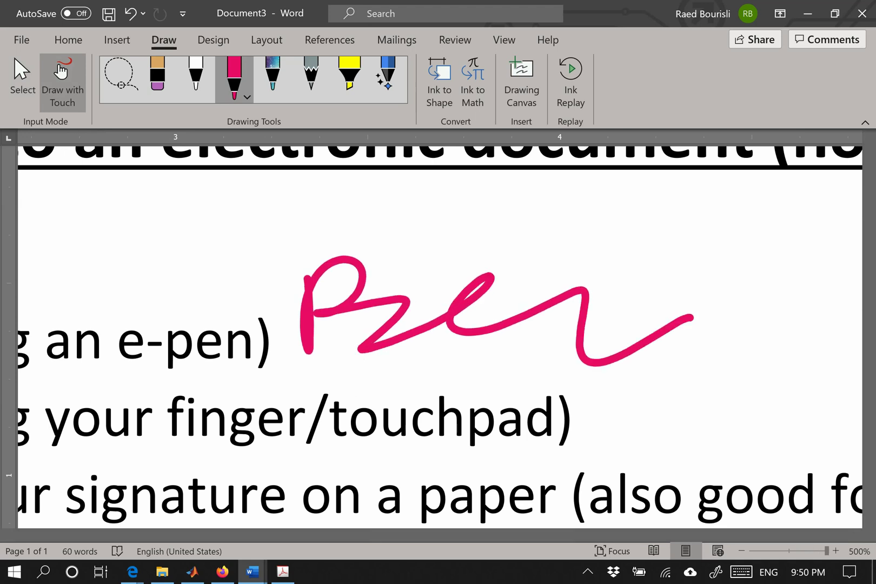
pyautogui.click(23, 81)
pyautogui.scroll(-10, 433, 335)
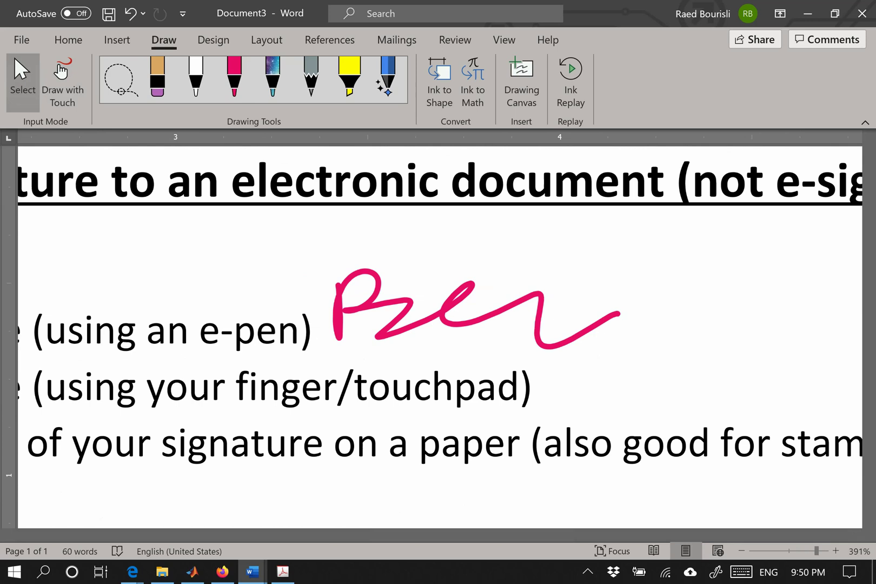
pyautogui.scroll(15, 433, 335)
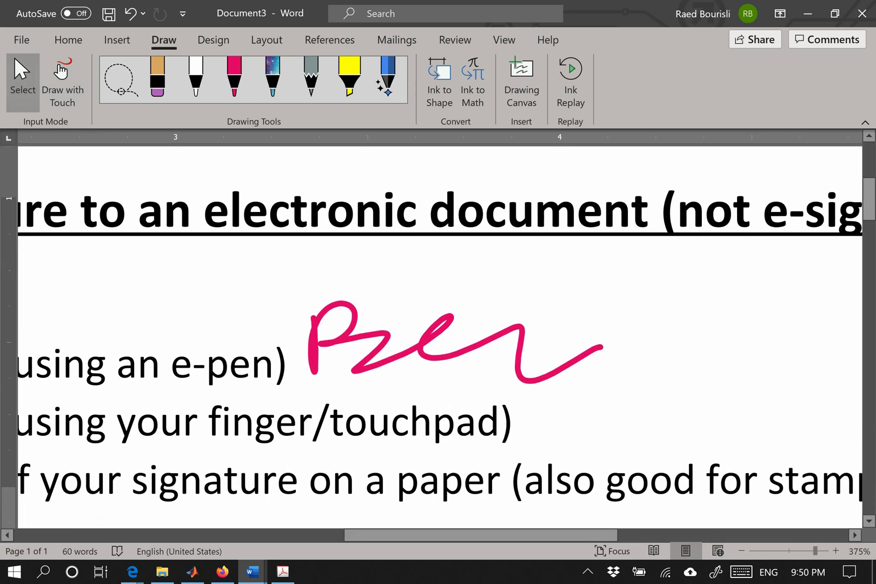
pyautogui.hotkey('ctrl', 'z')
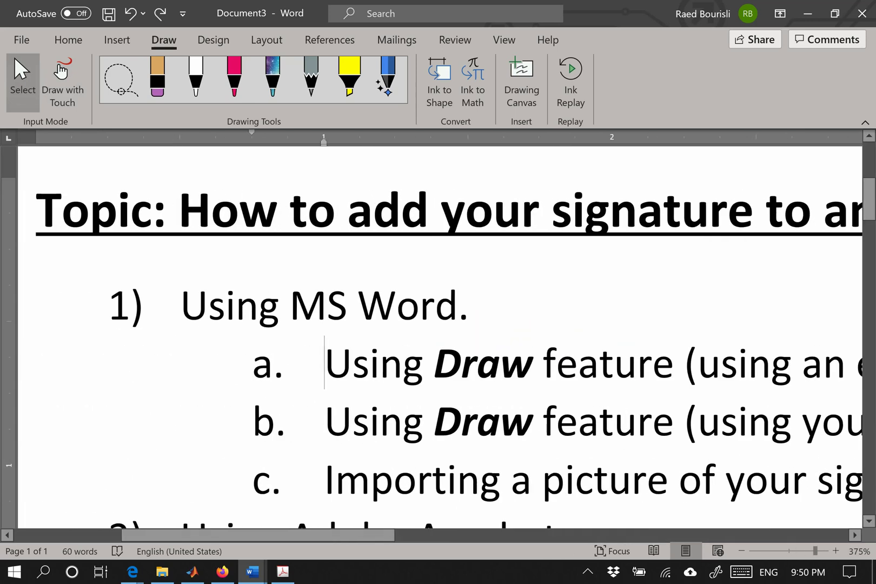
pyautogui.hscroll(5, 433, 335)
pyautogui.scroll(4, 432, 336)
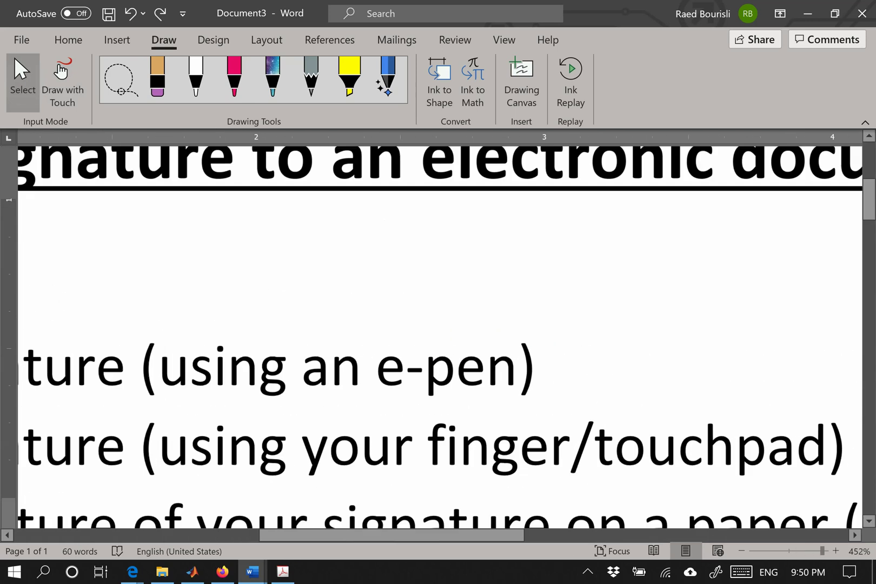
pyautogui.hscroll(2, 433, 336)
pyautogui.scroll(2, 433, 335)
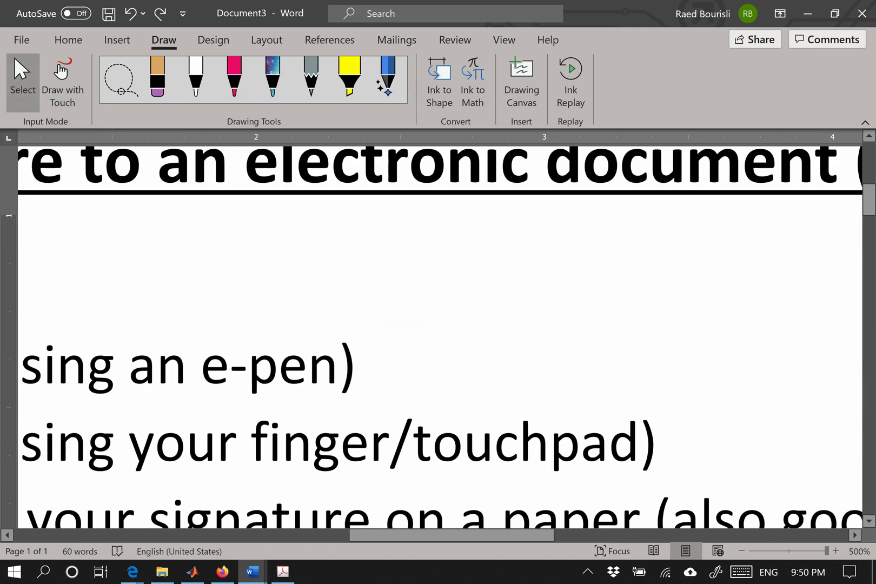
# - Turn on Draw with Touch and switch the pen to the purple recent colour
pyautogui.click(81, 101)
pyautogui.click(249, 103)
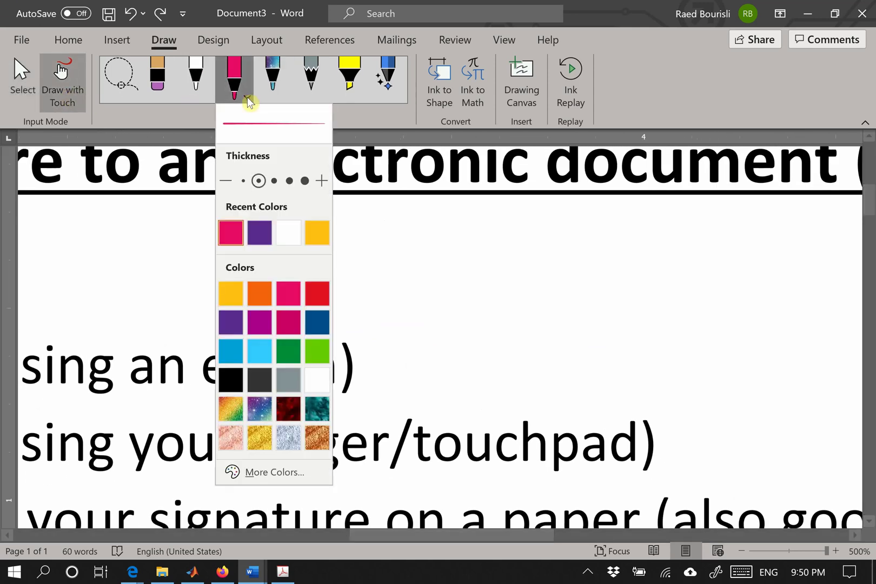
pyautogui.click(259, 231)
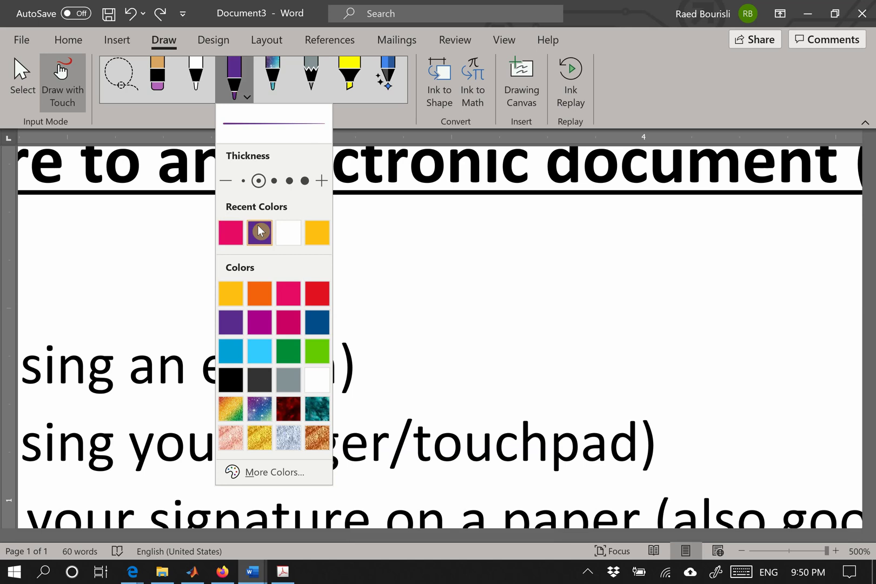
# - Handwrite a purple signature after the 'using an e-pen)' text of item a, then return to Select
pyautogui.moveTo(386, 307)
pyautogui.mouseDown()
pyautogui.moveTo(373, 377)
pyautogui.moveTo(419, 368)
pyautogui.mouseUp()
pyautogui.moveTo(421, 327)
pyautogui.mouseDown()
pyautogui.moveTo(567, 351)
pyautogui.moveTo(689, 339)
pyautogui.mouseUp()
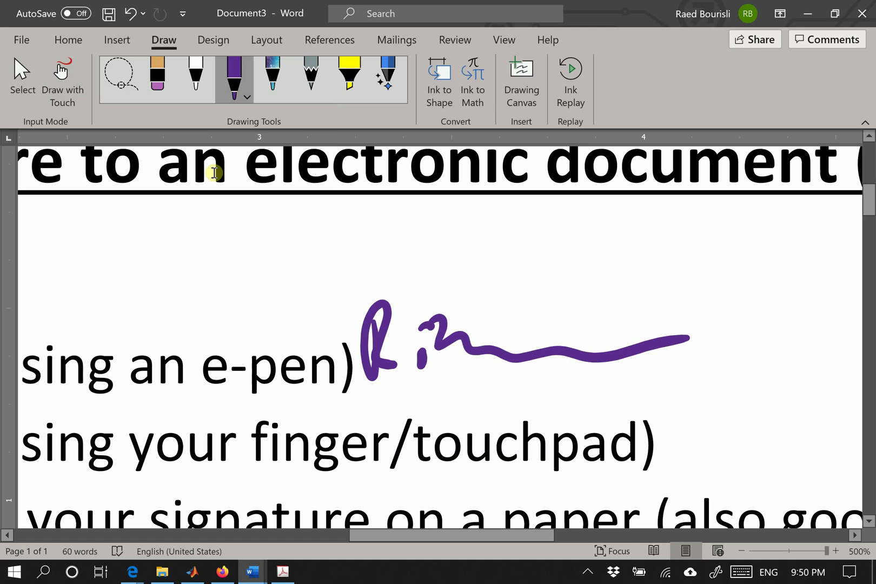
pyautogui.scroll(-14, 335, 263)
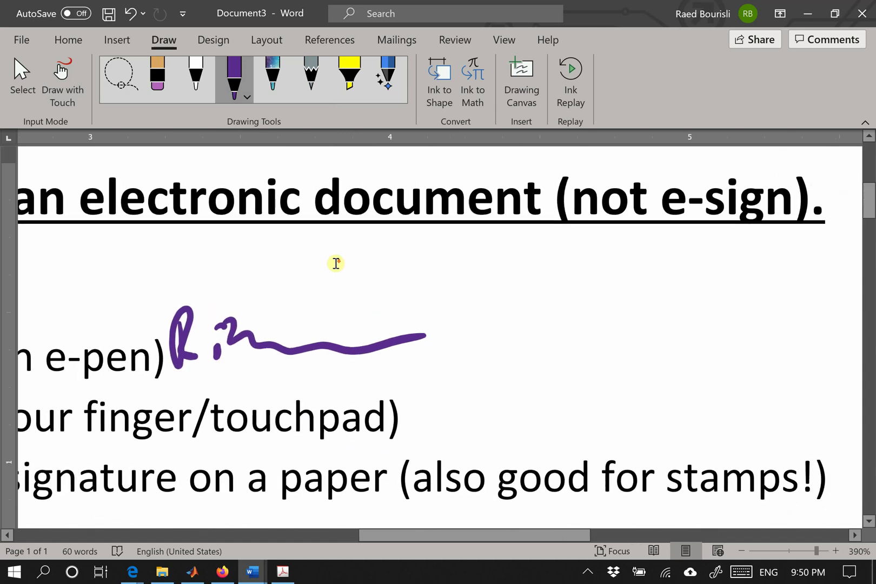
pyautogui.scroll(-3, 336, 263)
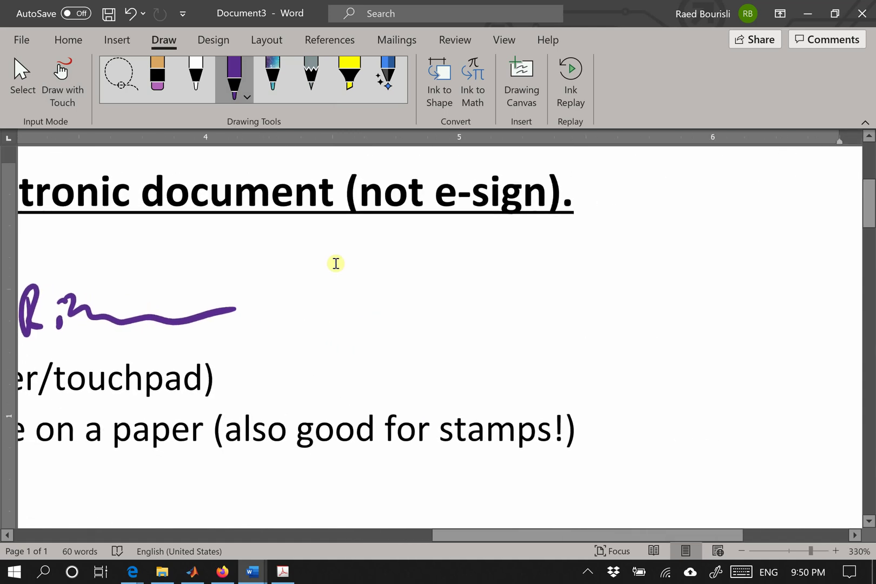
pyautogui.click(22, 76)
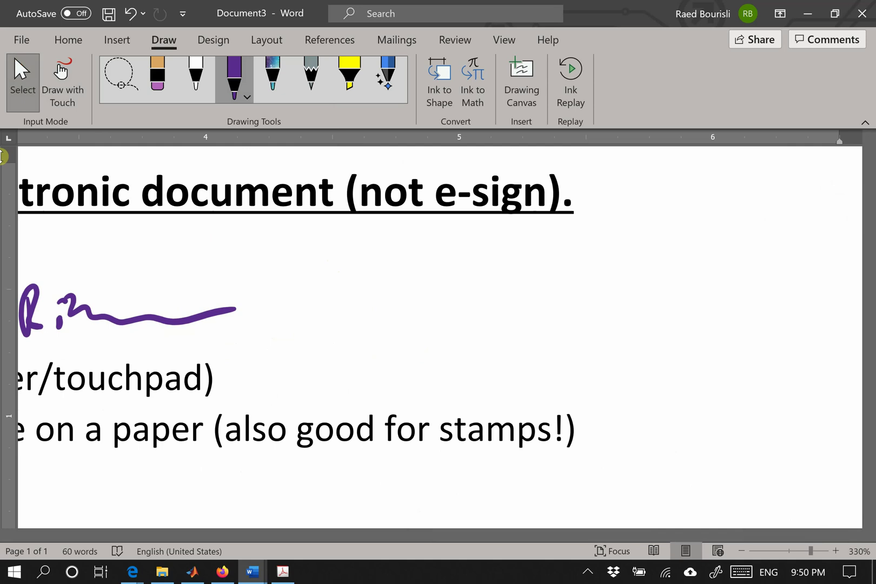
pyautogui.scroll(-8, 231, 220)
pyautogui.scroll(-6, 231, 220)
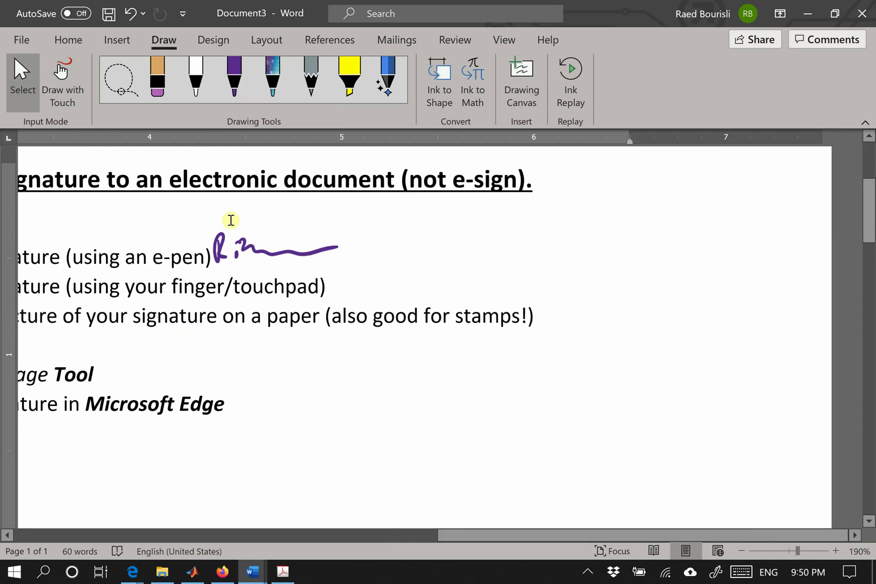
# - Drag Signature-RIB.jpeg from the Desktop folder in File Explorer into the Word page at item a
pyautogui.hotkey('alt', 'Tab')
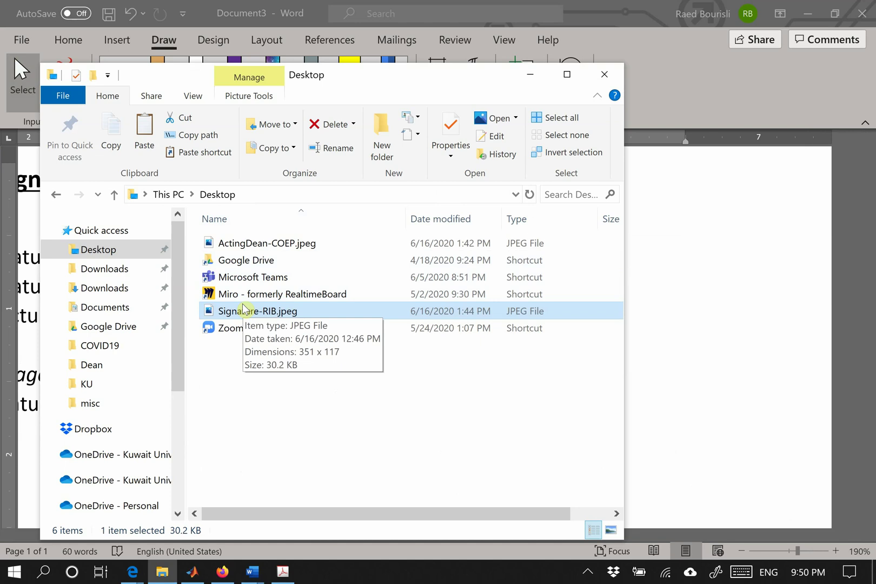
pyautogui.moveTo(244, 310)
pyautogui.mouseDown()
pyautogui.moveTo(656, 313)
pyautogui.moveTo(315, 322)
pyautogui.mouseUp()
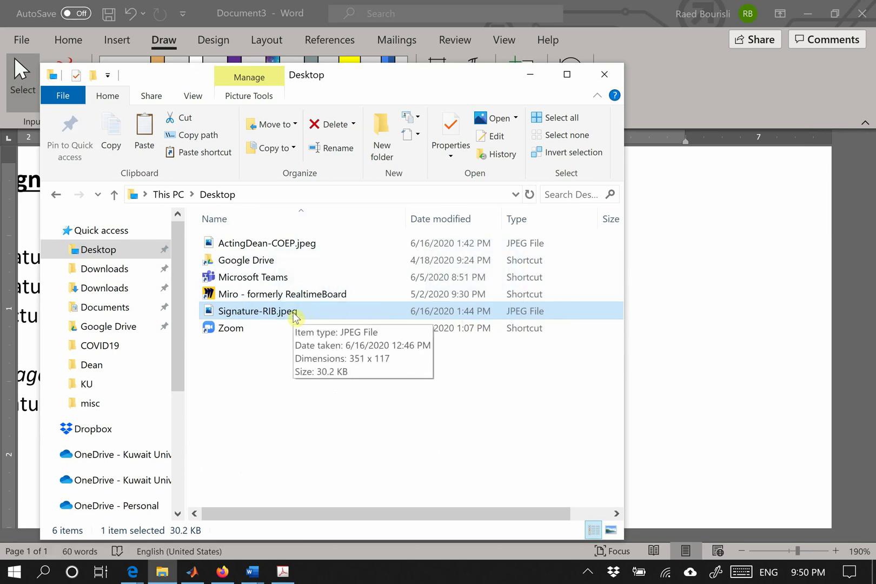
pyautogui.moveTo(295, 316)
pyautogui.mouseDown()
pyautogui.moveTo(513, 328)
pyautogui.moveTo(704, 319)
pyautogui.moveTo(708, 294)
pyautogui.moveTo(674, 363)
pyautogui.moveTo(677, 329)
pyautogui.mouseUp()
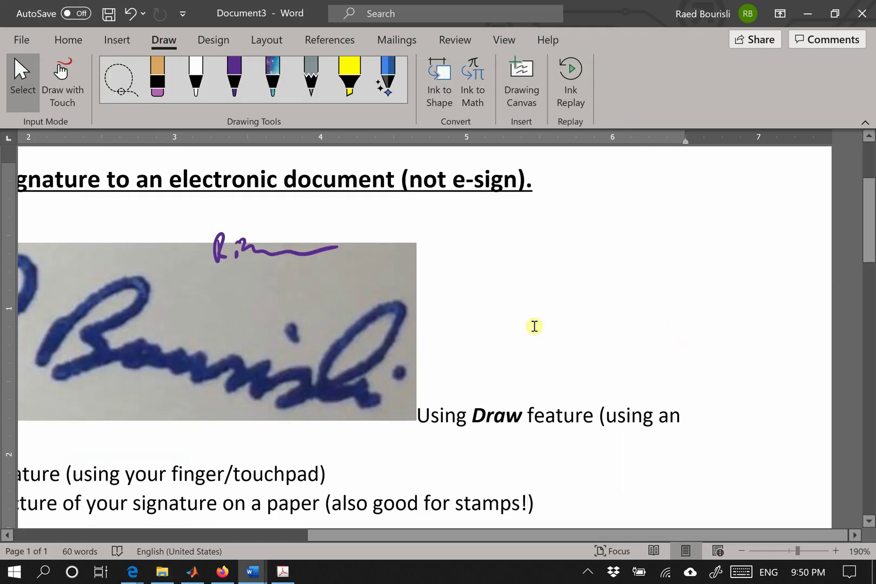
# - Set the signature photo's wrapping to Behind Text and drag it right and up toward the title
pyautogui.hscroll(-5, 524, 327)
pyautogui.hscroll(10, 524, 329)
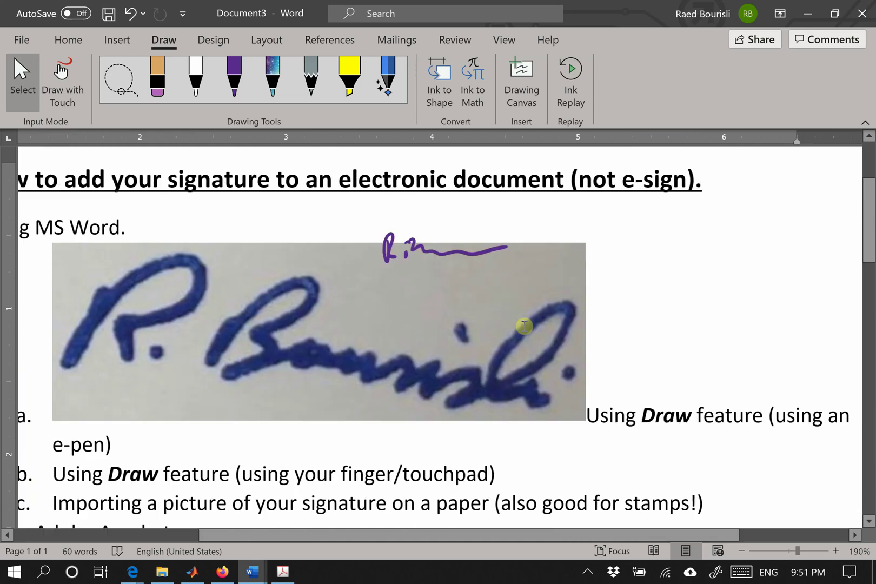
pyautogui.hscroll(-8, 525, 329)
pyautogui.hscroll(2, 524, 330)
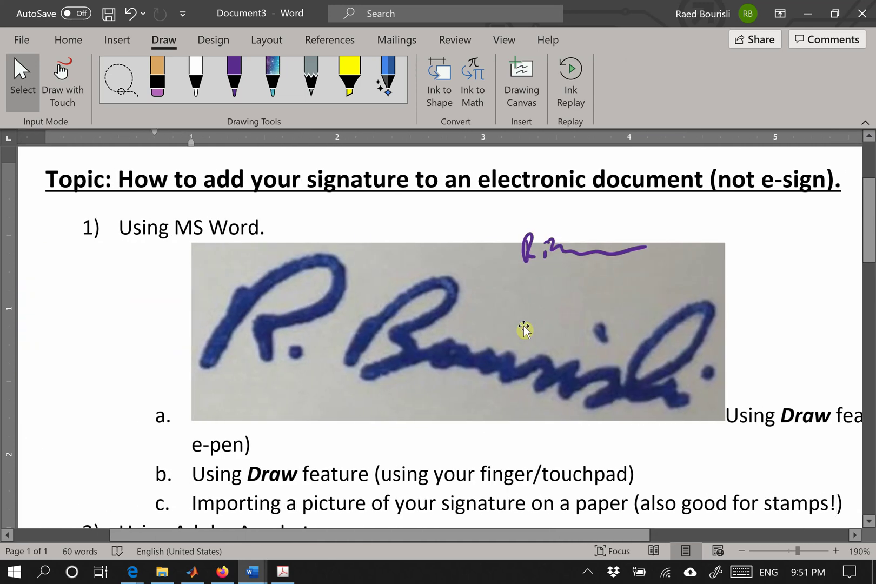
pyautogui.scroll(-13, 524, 330)
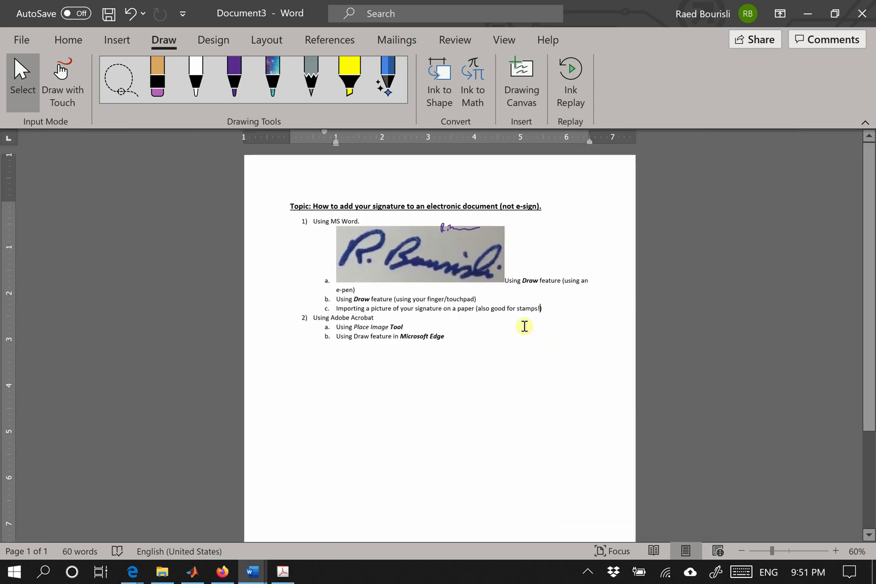
pyautogui.click(445, 265)
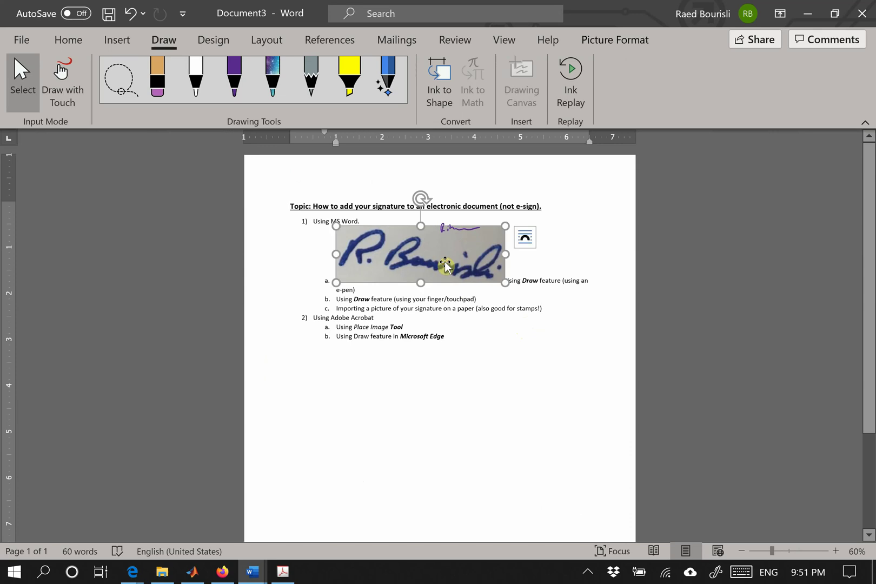
pyautogui.click(525, 241)
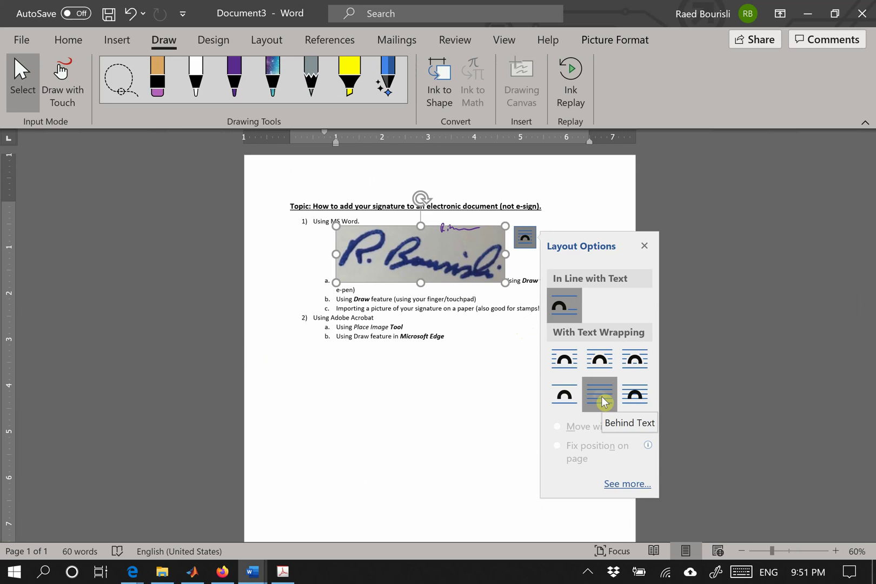
pyautogui.click(640, 399)
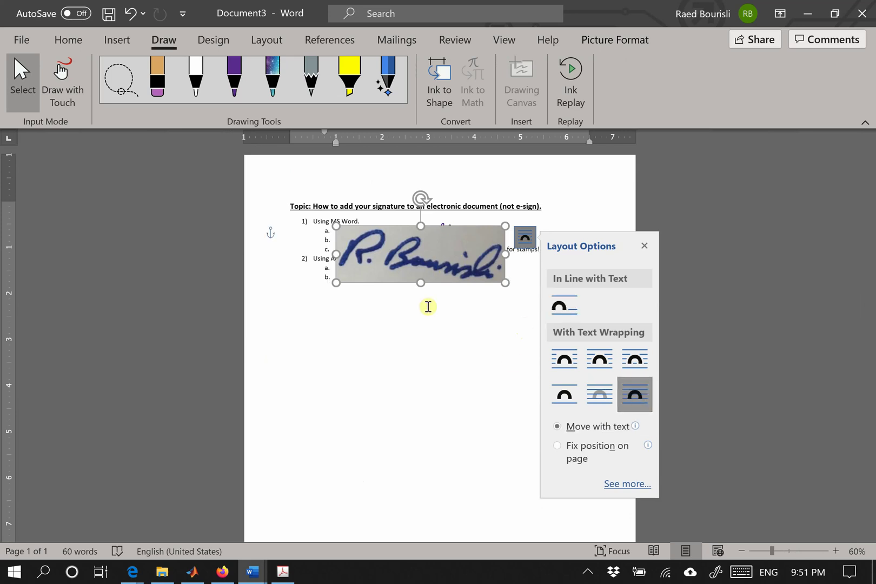
pyautogui.click(596, 396)
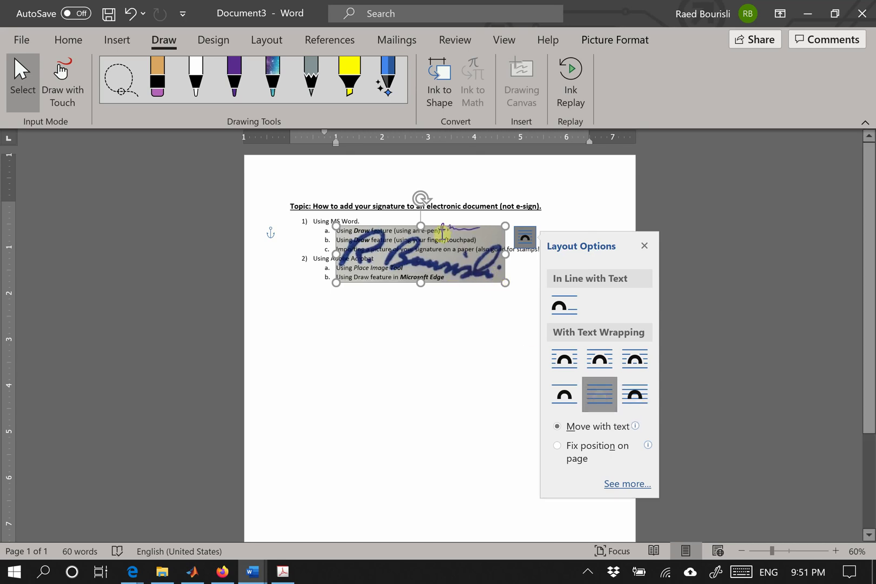
pyautogui.moveTo(442, 227)
pyautogui.mouseDown()
pyautogui.moveTo(512, 201)
pyautogui.moveTo(514, 220)
pyautogui.mouseUp()
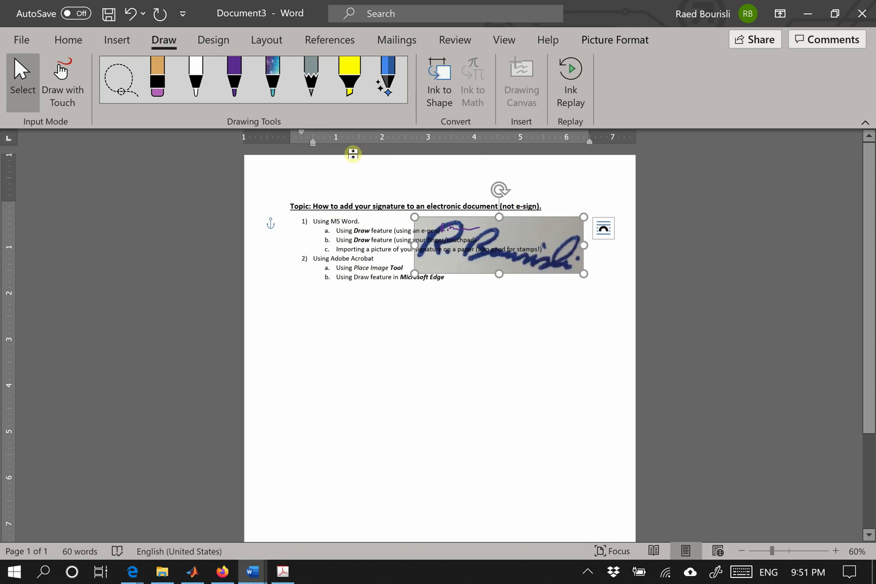
# - Apply a brighter brightness/contrast preset to the signature photo from Picture Format > Corrections
pyautogui.rightClick(616, 44)
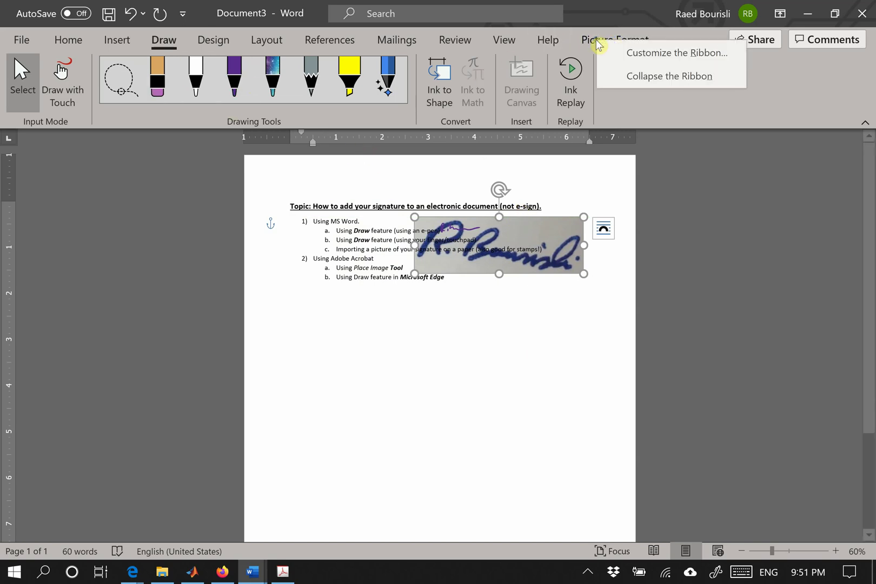
pyautogui.click(598, 44)
pyautogui.click(598, 42)
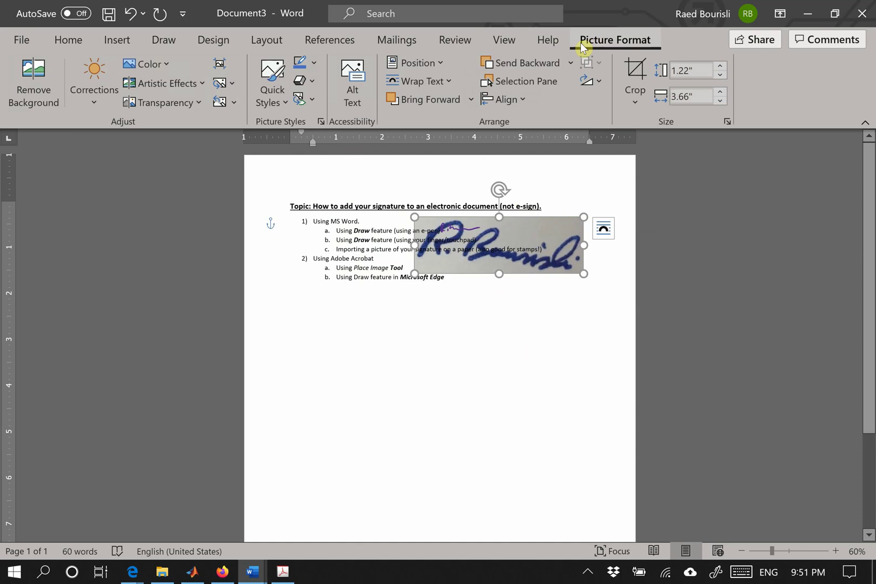
pyautogui.click(96, 91)
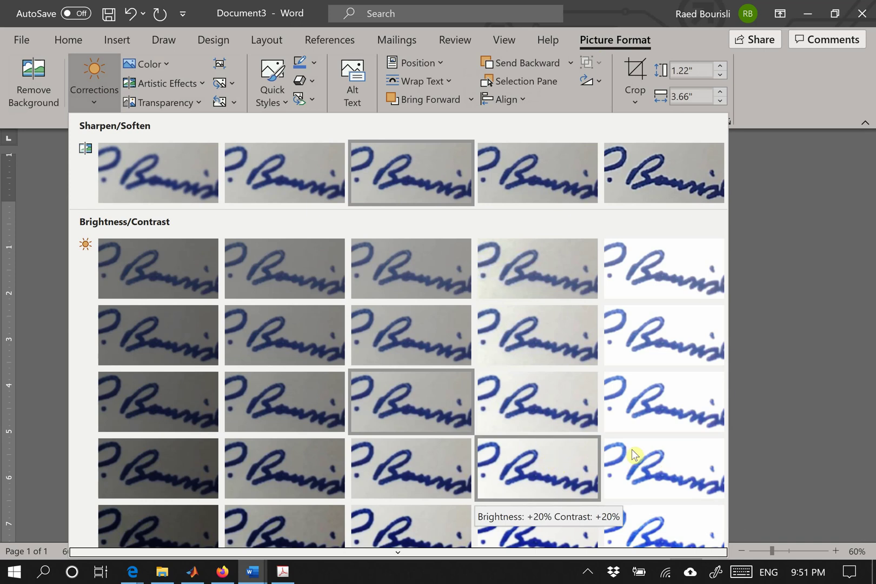
pyautogui.click(633, 457)
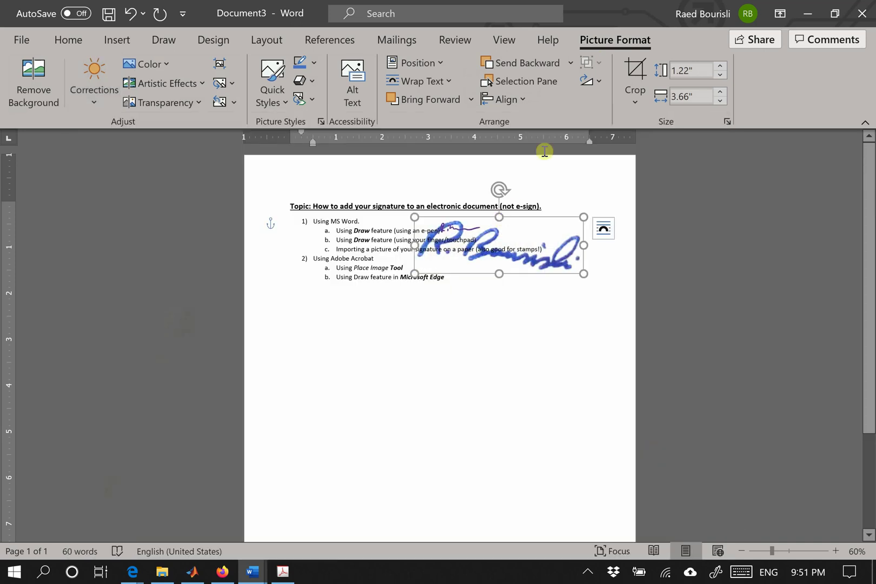
pyautogui.click(95, 102)
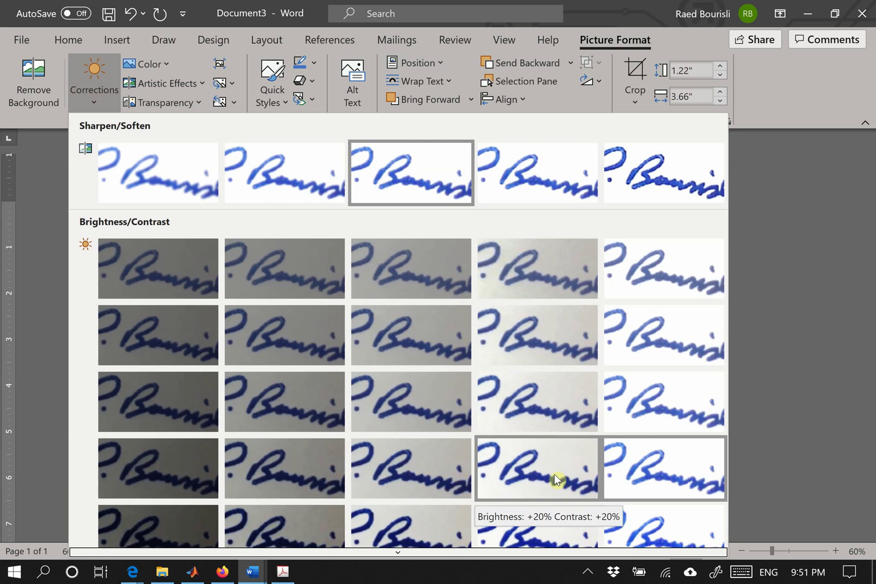
# - Apply the Brightness +20% Contrast +20% preset and open the Format Picture pane
pyautogui.click(556, 467)
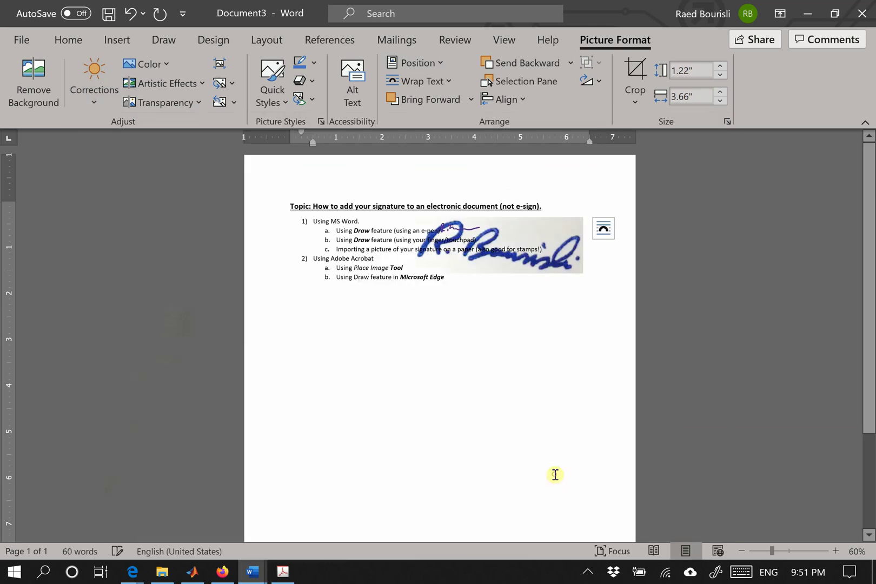
pyautogui.rightClick(553, 250)
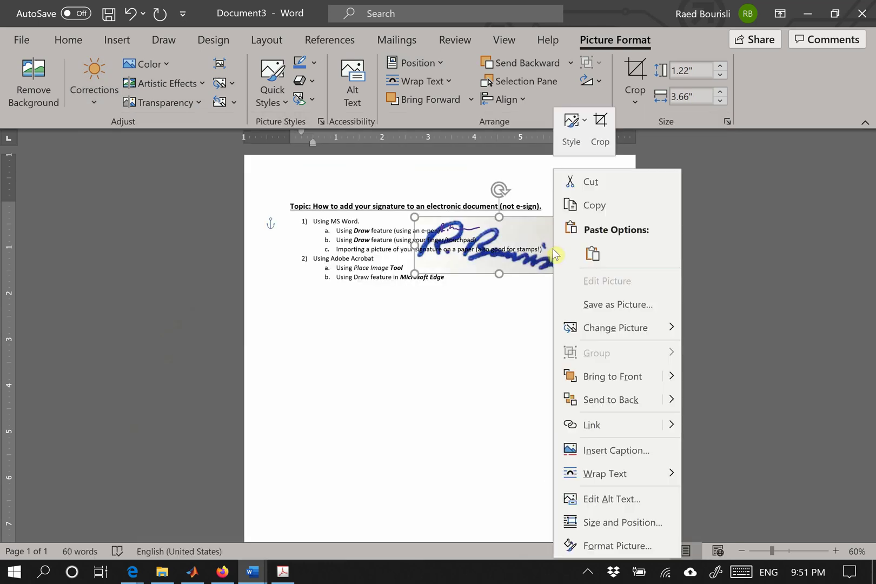
pyautogui.click(614, 40)
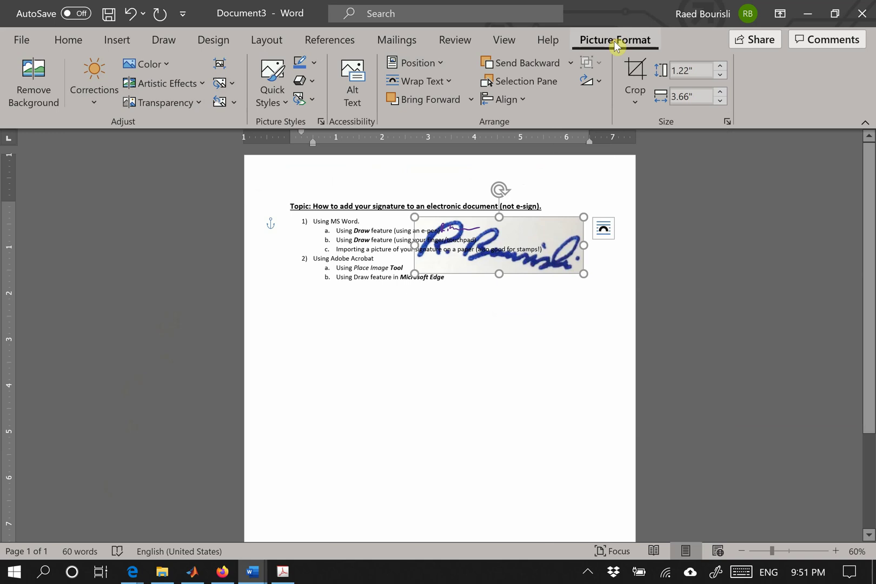
pyautogui.rightClick(510, 232)
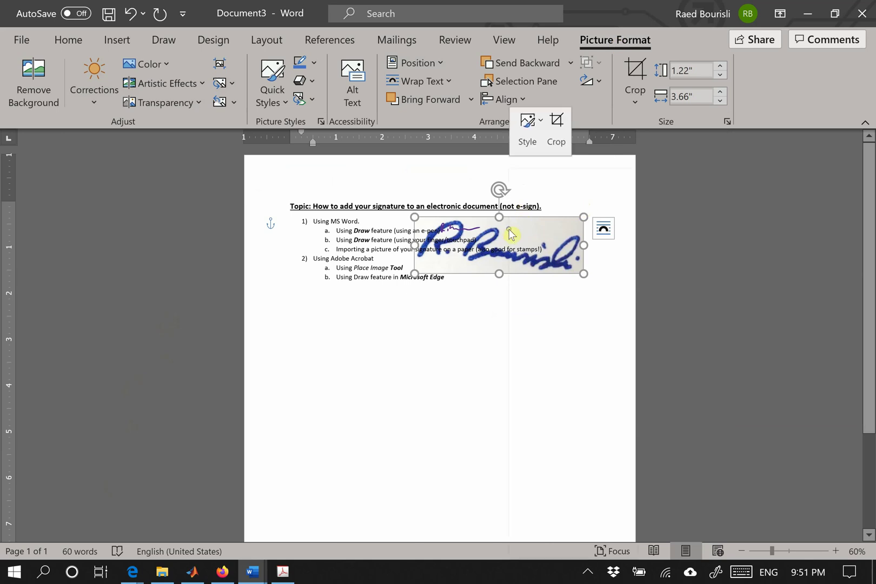
pyautogui.click(580, 545)
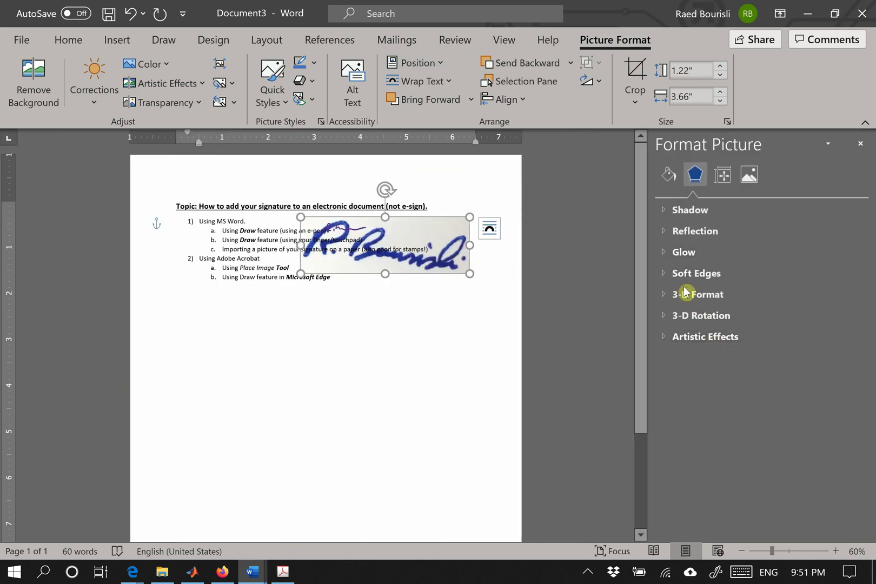
# - Browse the Format Picture pane sections, trying a transparency change and undoing it
pyautogui.click(674, 181)
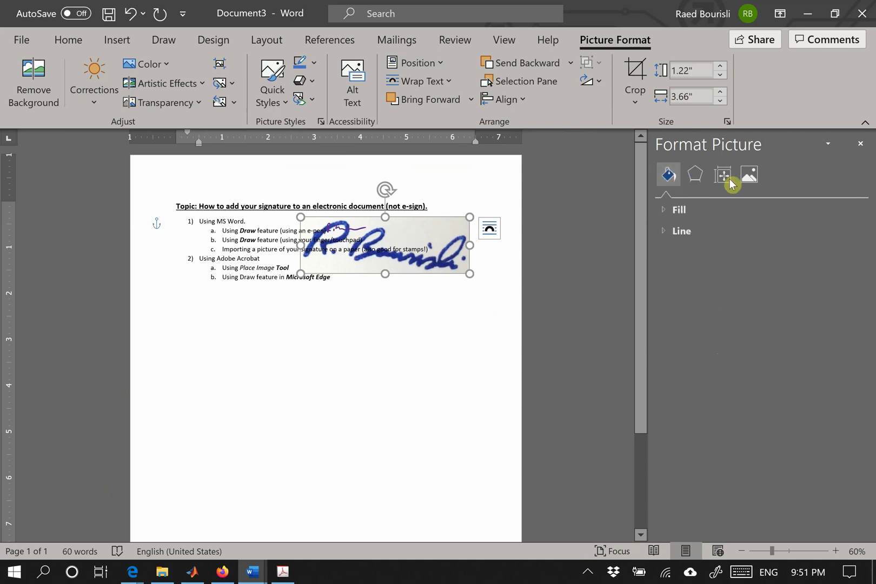
pyautogui.click(750, 176)
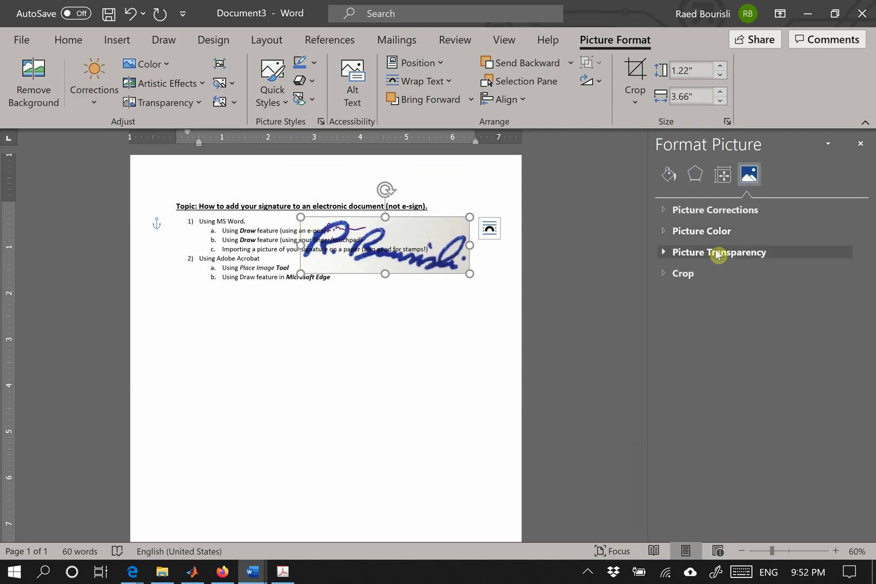
pyautogui.click(671, 180)
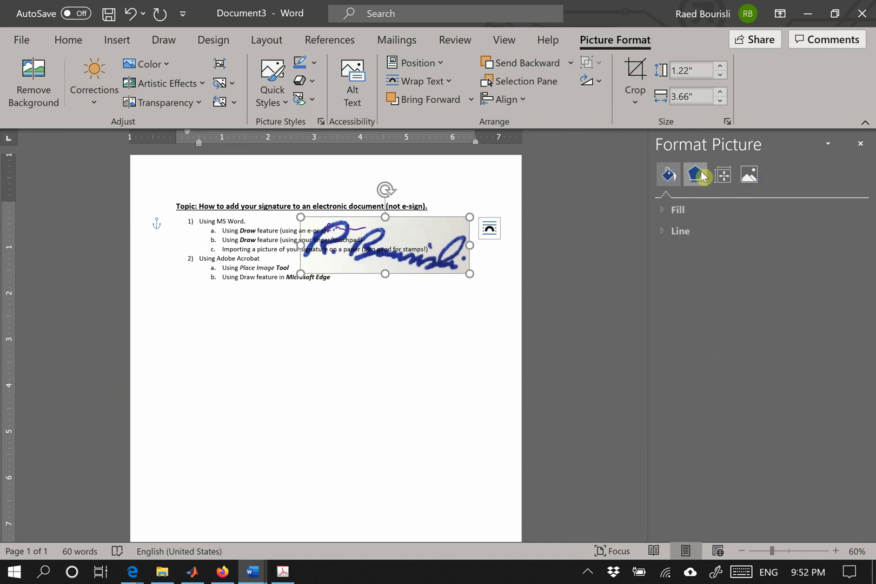
pyautogui.click(698, 175)
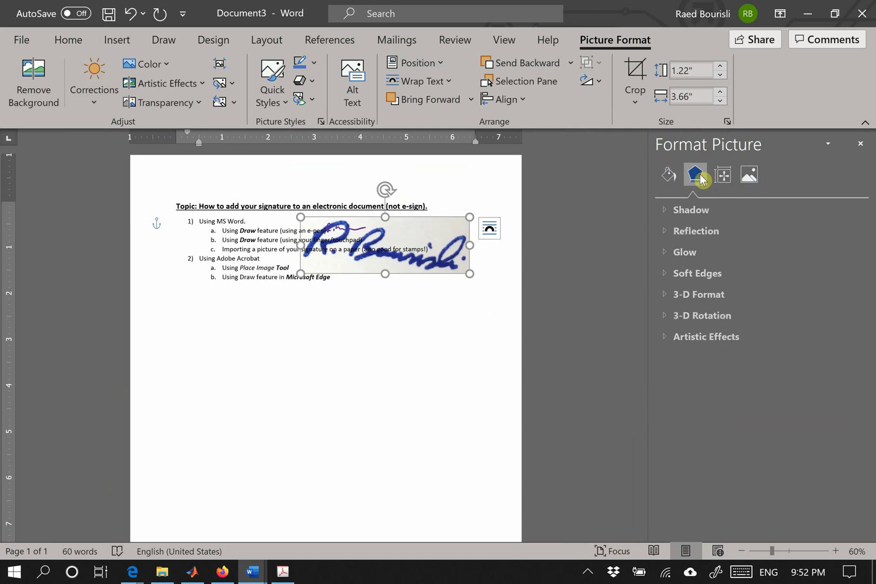
pyautogui.click(722, 175)
pyautogui.click(760, 180)
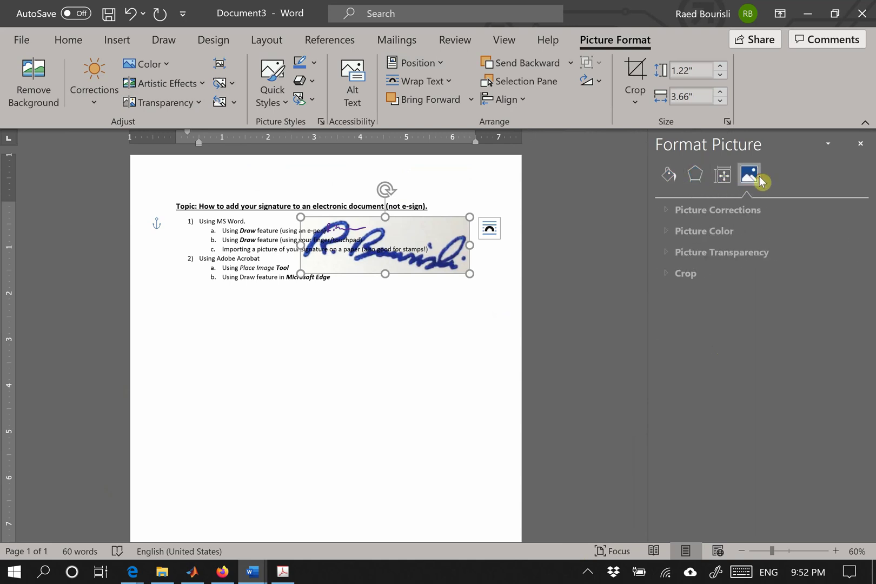
pyautogui.click(665, 254)
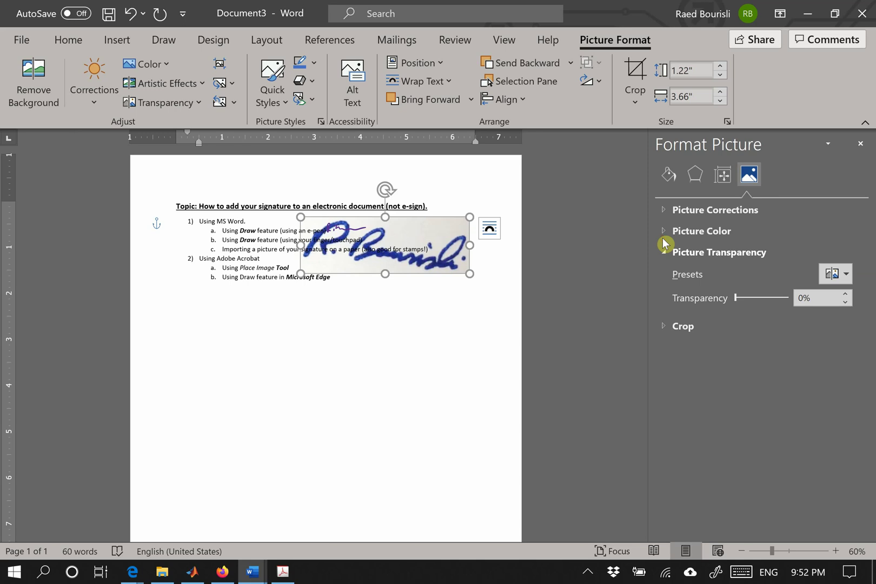
pyautogui.moveTo(737, 298)
pyautogui.mouseDown()
pyautogui.moveTo(788, 299)
pyautogui.moveTo(740, 306)
pyautogui.moveTo(780, 303)
pyautogui.mouseUp()
pyautogui.hotkey('ctrl', 'z')
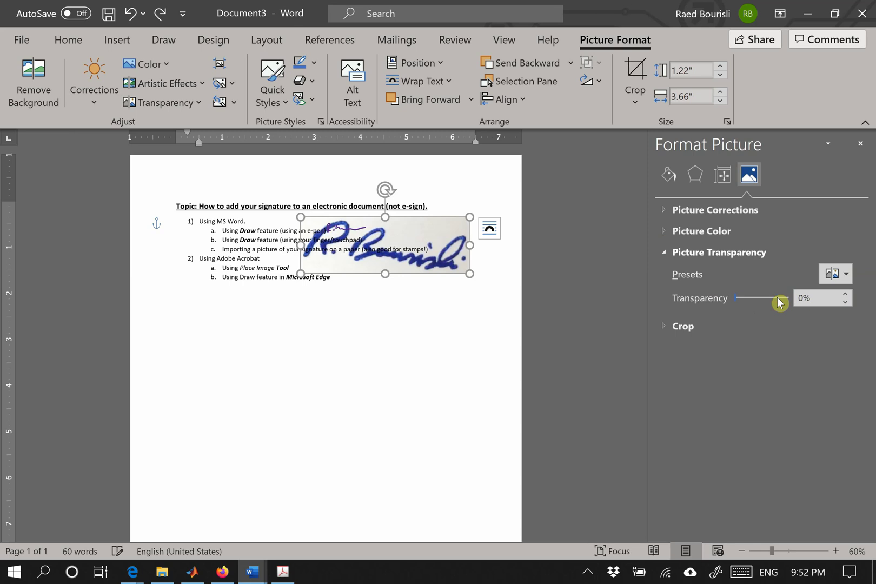
# - Set Picture Corrections to Sharpness 29%, Brightness 27% and Contrast 45%
pyautogui.click(717, 211)
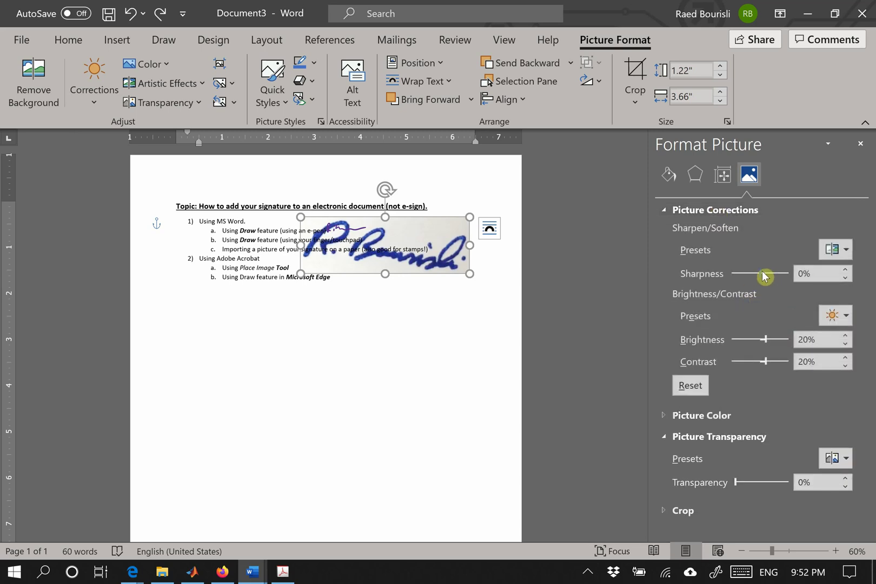
pyautogui.moveTo(765, 274); pyautogui.dragTo(775, 279)
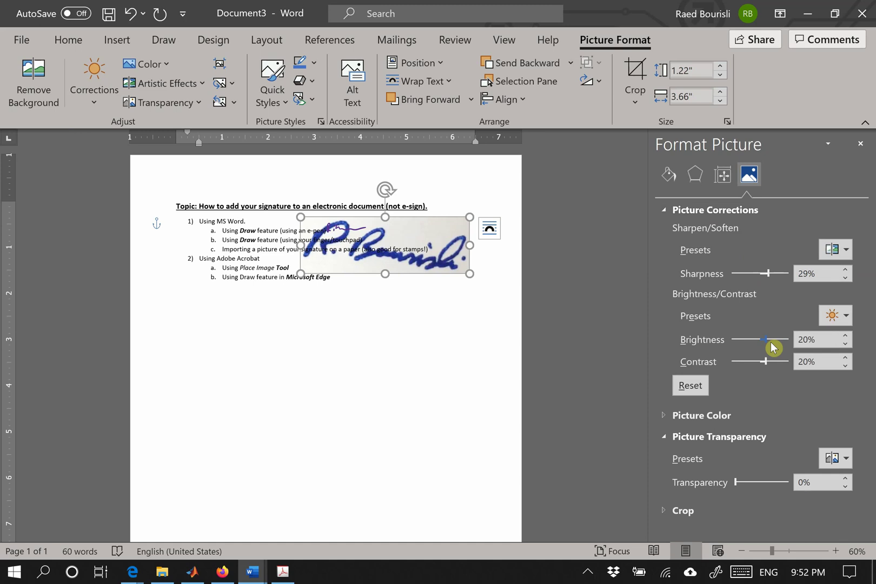
pyautogui.moveTo(770, 342); pyautogui.dragTo(765, 338)
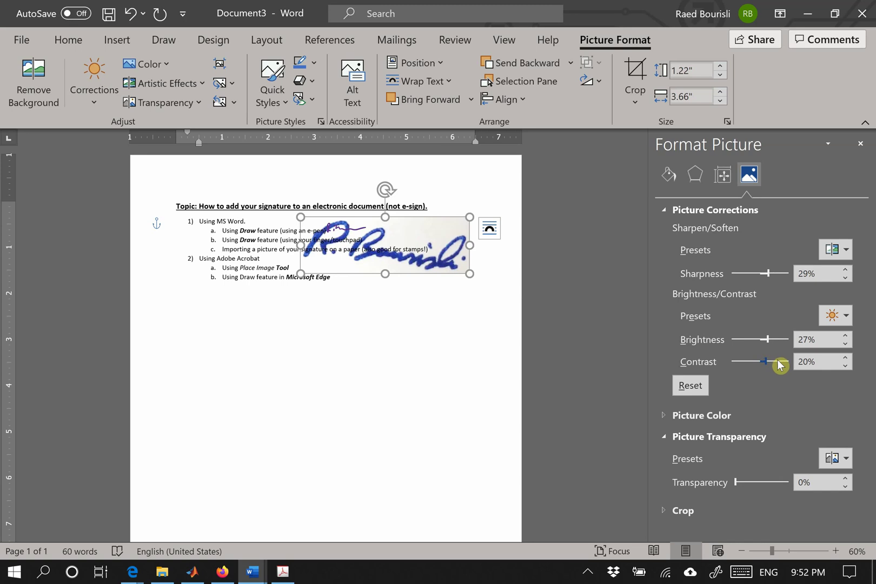
pyautogui.click(778, 361)
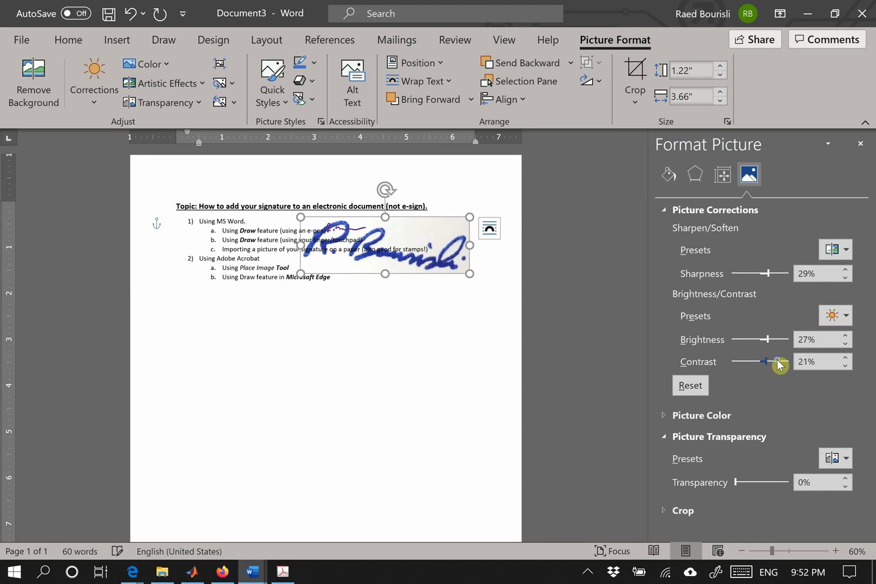
pyautogui.click(819, 360)
pyautogui.rightClick(819, 360)
pyautogui.click(820, 361)
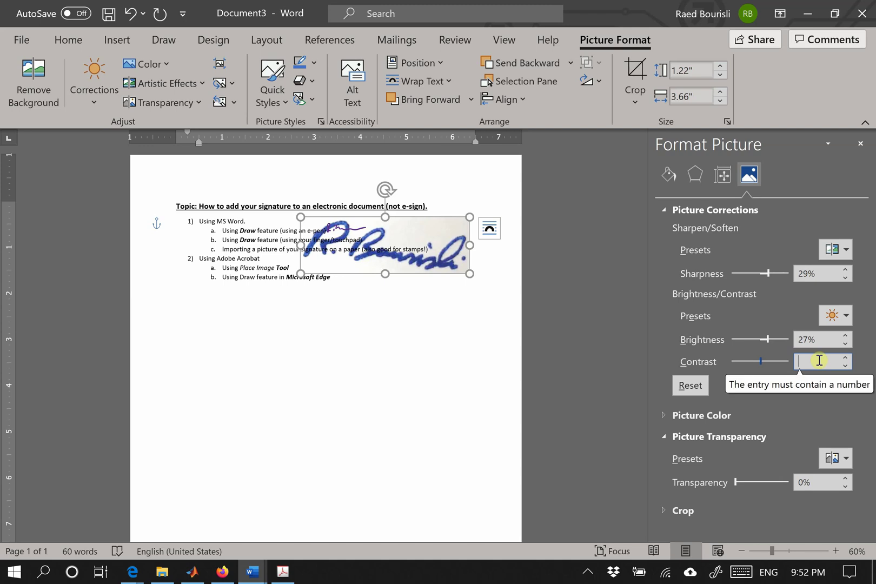
pyautogui.write('45')
pyautogui.press('Return')
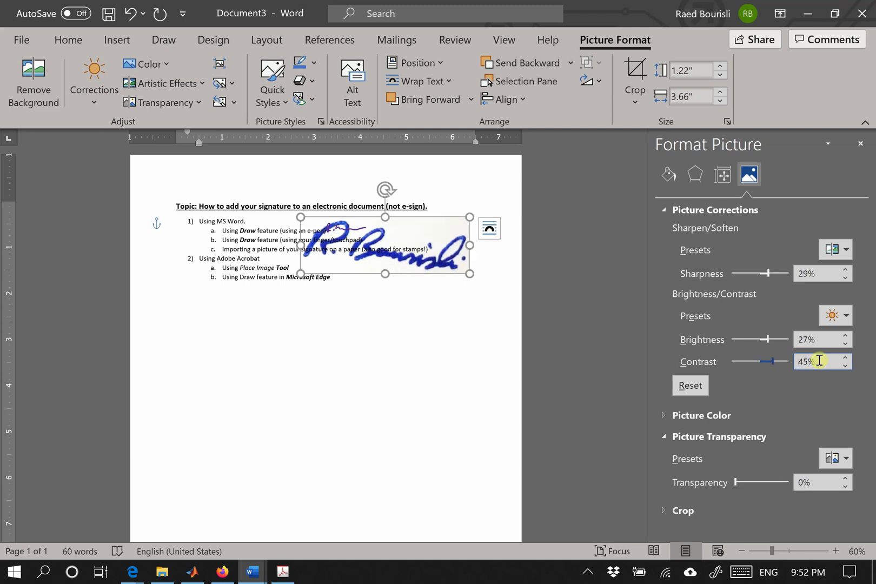
pyautogui.click(558, 319)
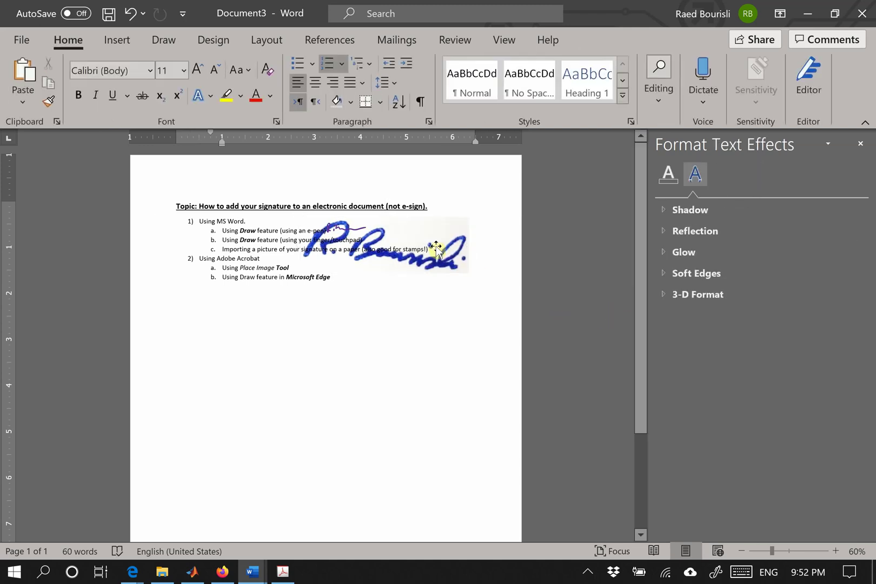
# - Apply the Sharpen: 50% correction preset to the signature photo
pyautogui.click(436, 248)
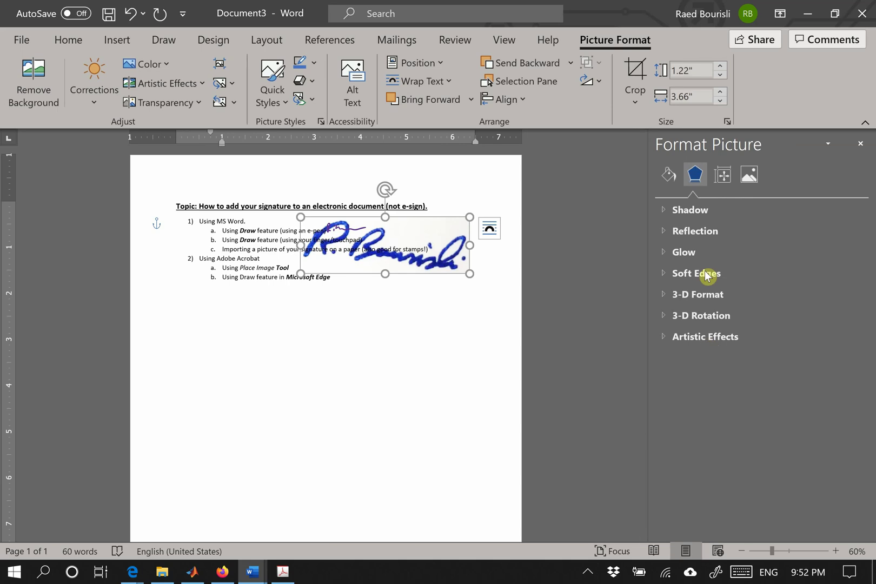
pyautogui.click(93, 93)
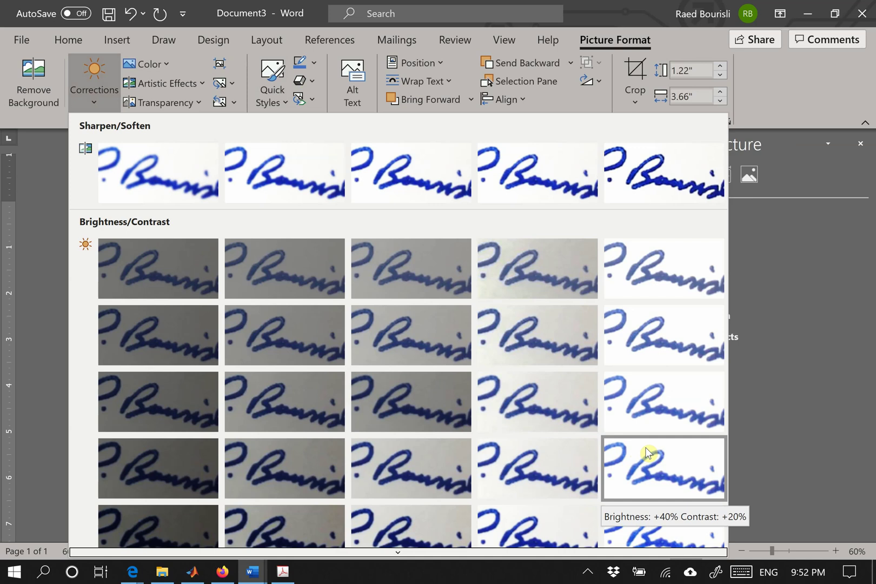
pyautogui.scroll(-1, 648, 454)
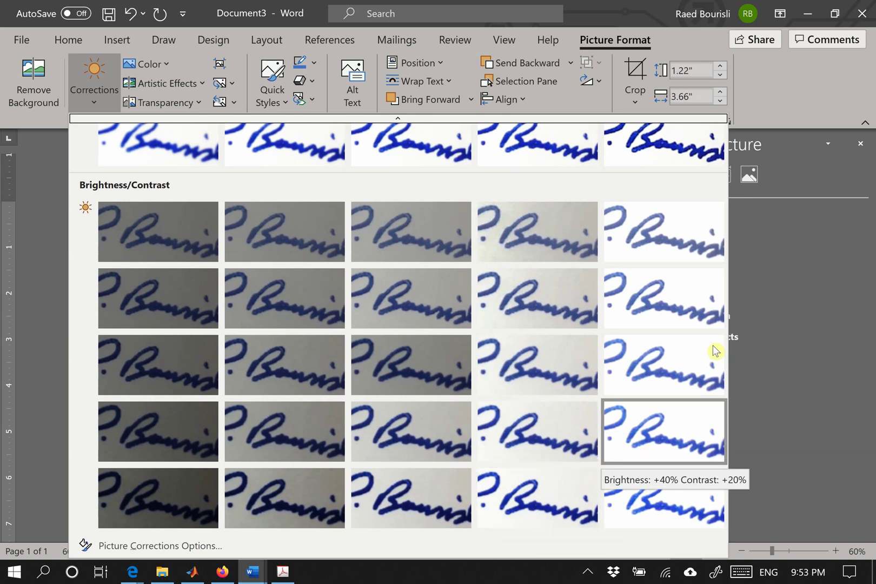
pyautogui.scroll(1, 690, 186)
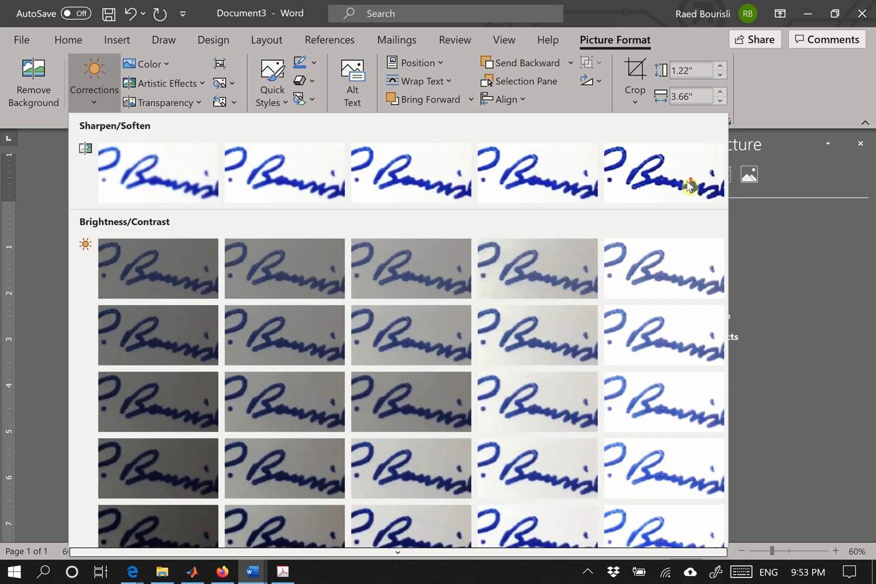
pyautogui.click(643, 193)
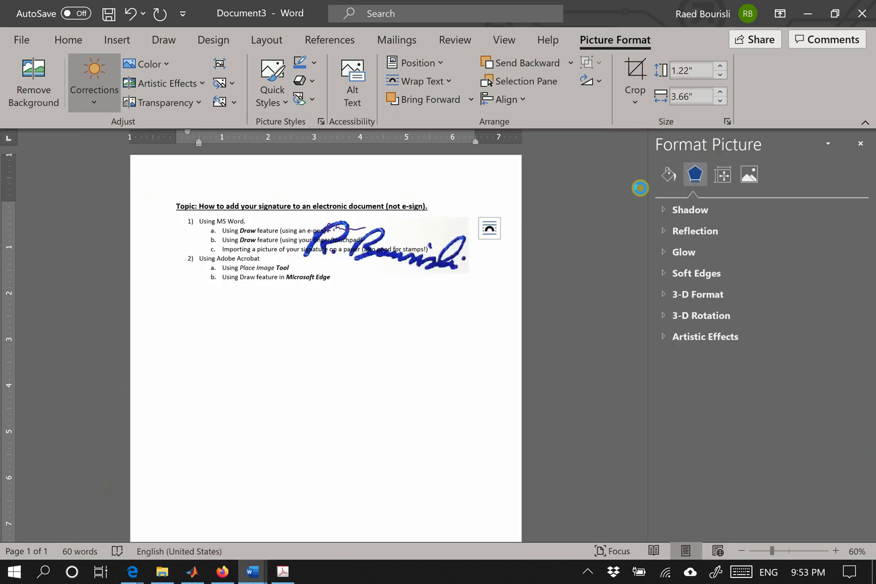
# - Close the formatting pane and drag the signature photo down below the numbered list
pyautogui.click(594, 363)
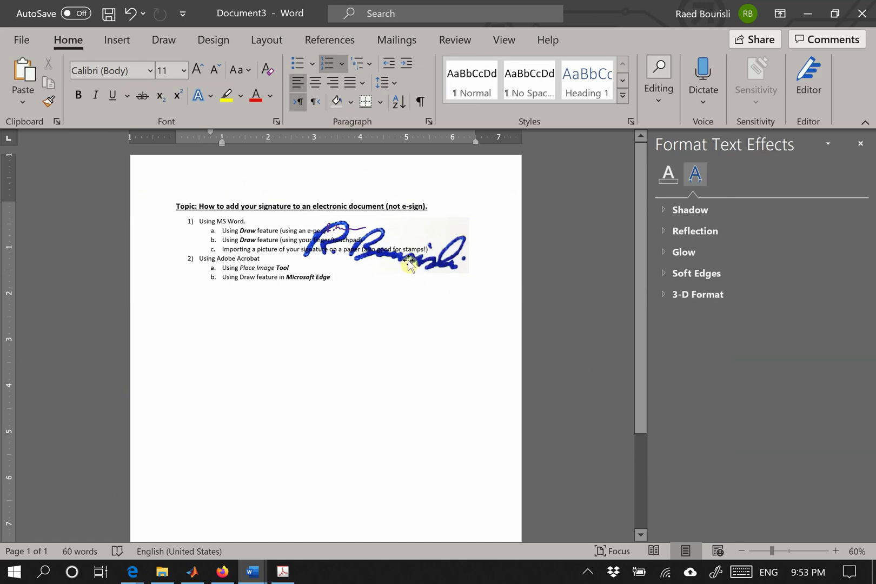
pyautogui.click(864, 145)
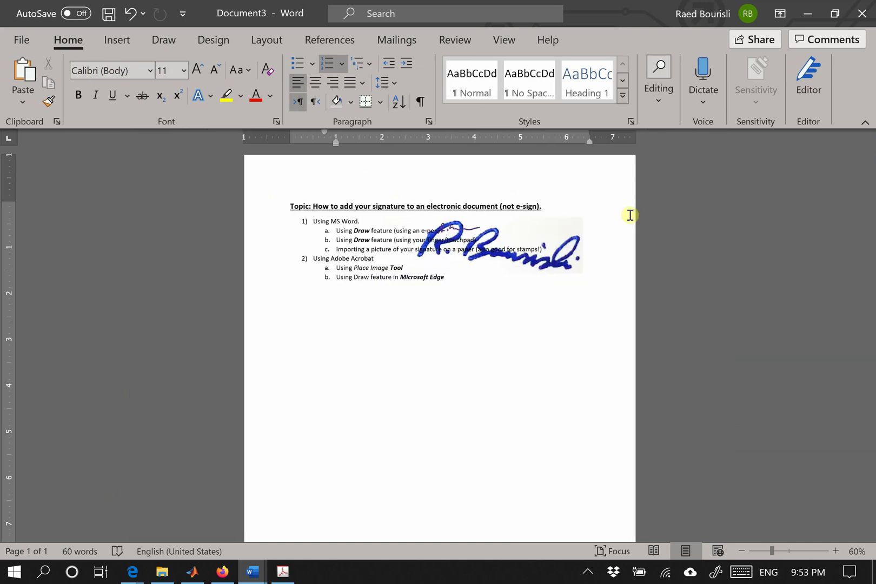
pyautogui.click(529, 267)
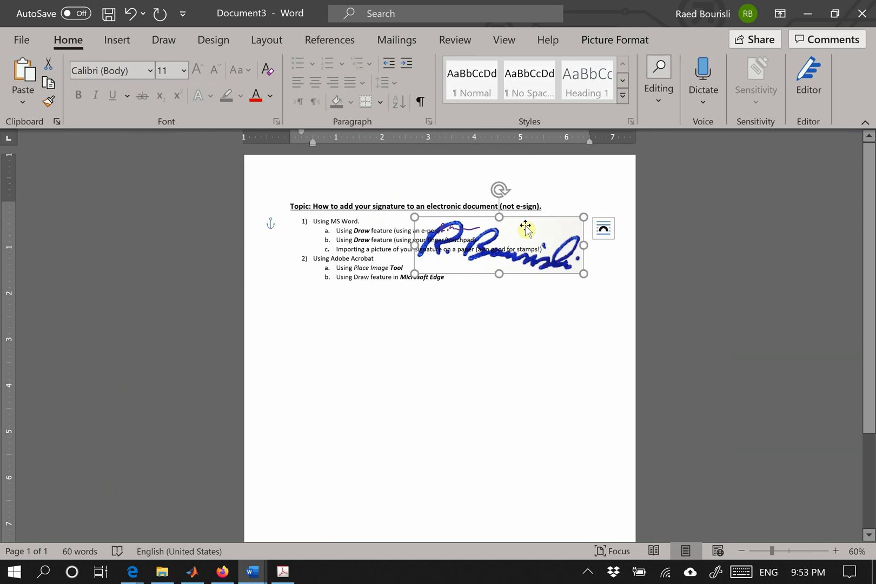
pyautogui.click(499, 319)
pyautogui.scroll(11, 499, 318)
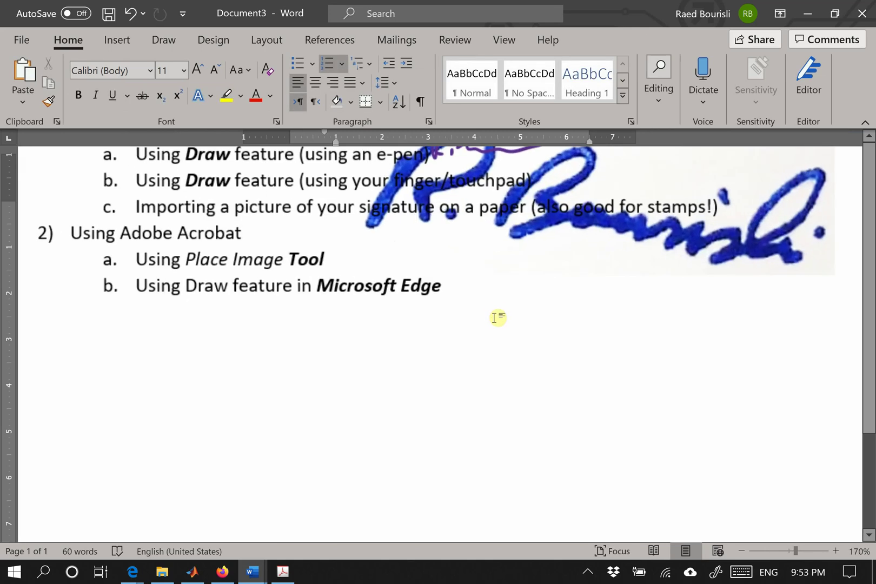
pyautogui.scroll(-3, 499, 319)
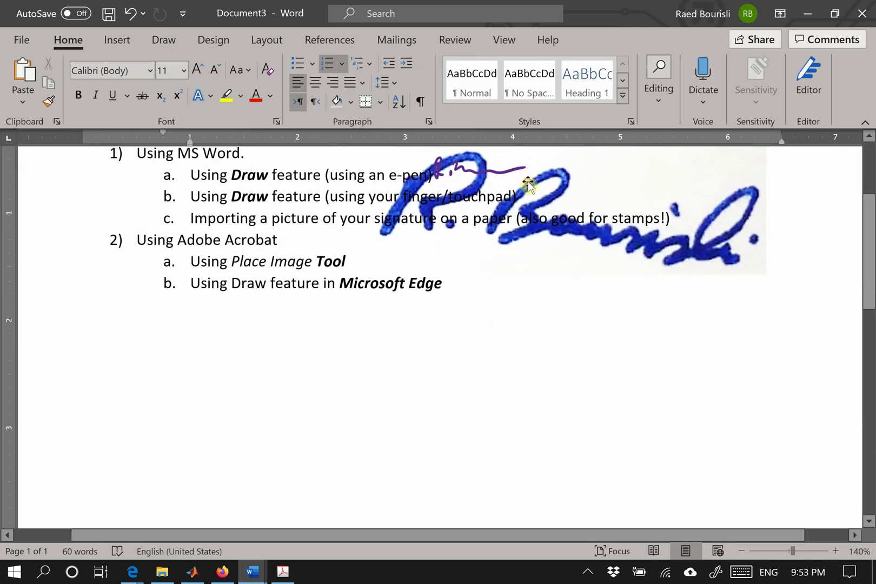
pyautogui.moveTo(528, 182); pyautogui.dragTo(505, 370)
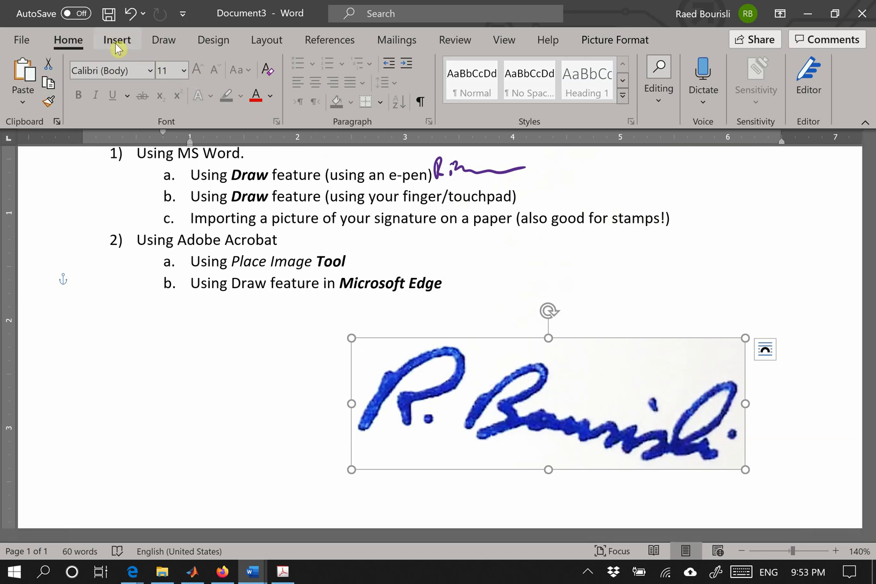
# - Handwrite a 'Ben' signature with the dark purple pen beside the Adobe Acrobat item
pyautogui.click(164, 42)
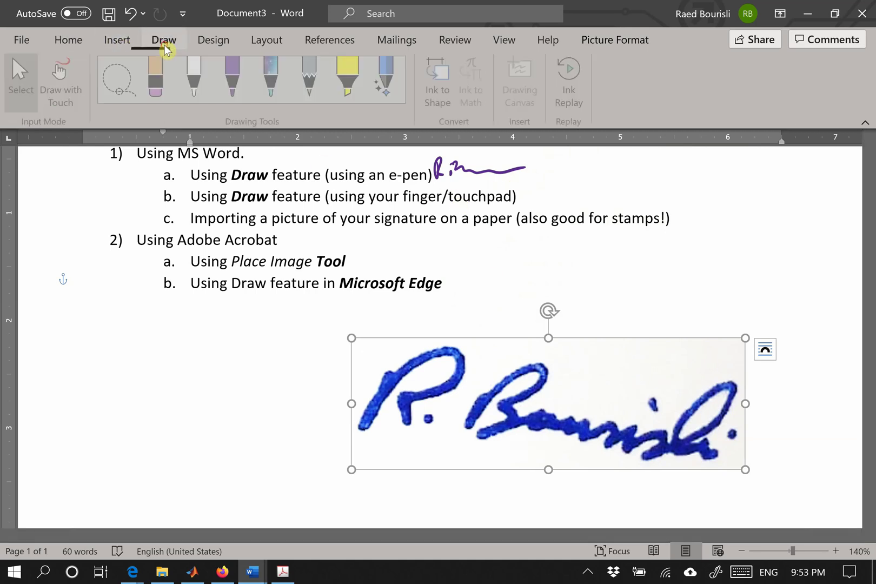
pyautogui.click(234, 90)
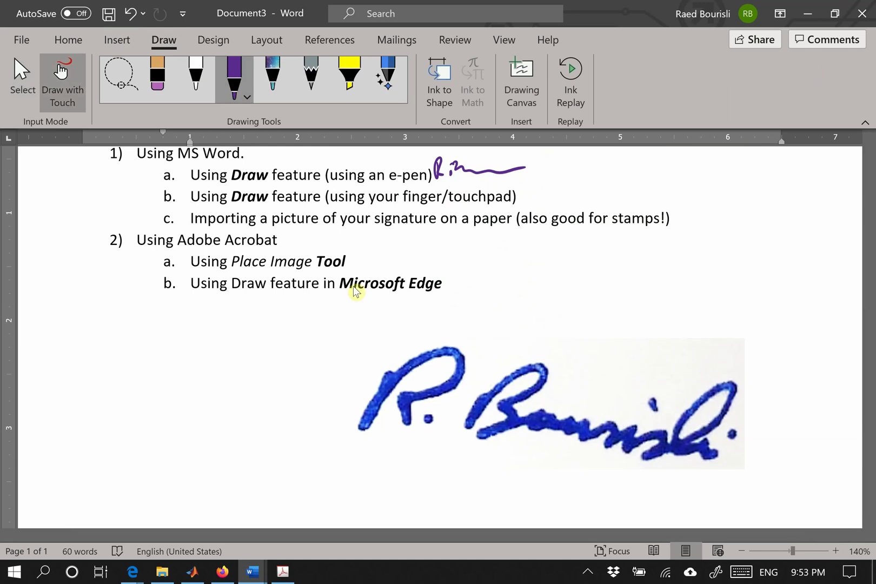
pyautogui.press('Escape')
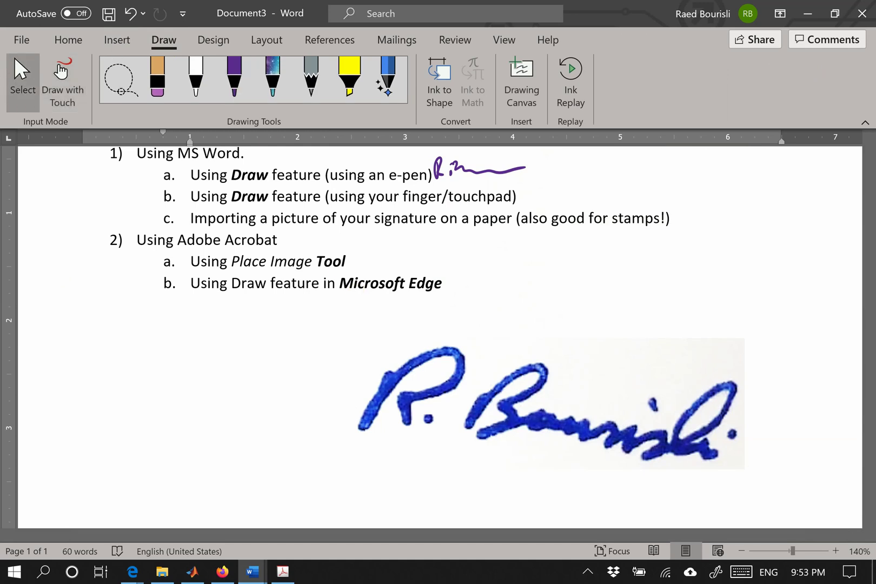
pyautogui.scroll(10, 433, 325)
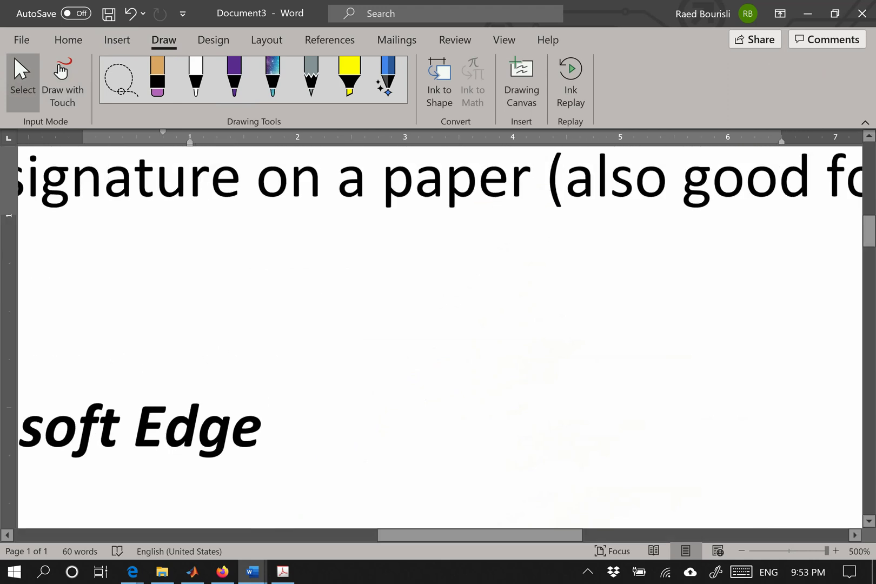
pyautogui.click(234, 79)
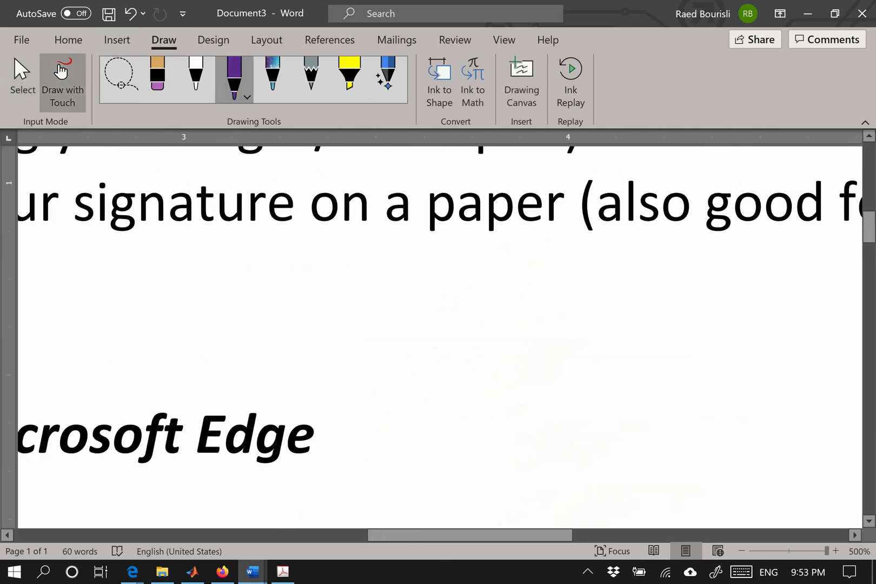
pyautogui.moveTo(340, 264)
pyautogui.mouseDown()
pyautogui.moveTo(349, 327)
pyautogui.moveTo(485, 309)
pyautogui.moveTo(622, 308)
pyautogui.moveTo(696, 334)
pyautogui.mouseUp()
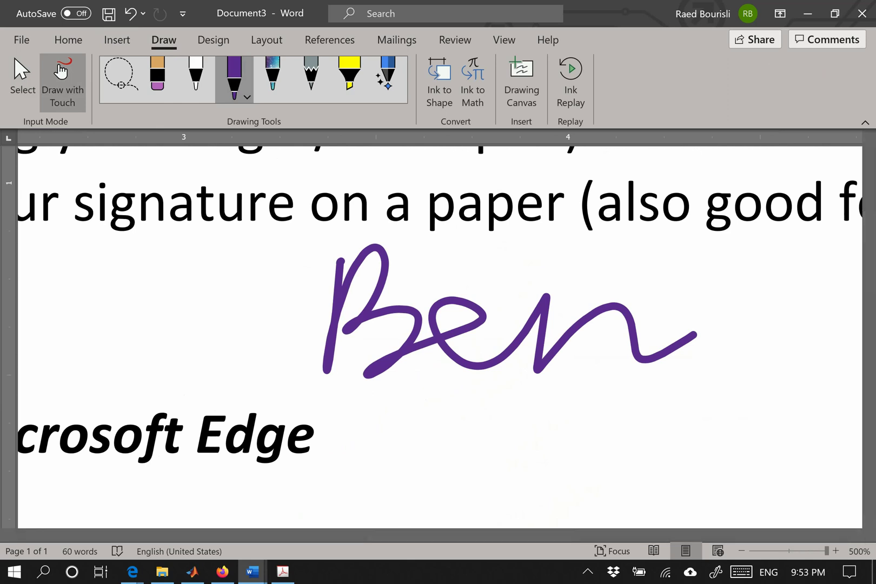
pyautogui.press('Escape')
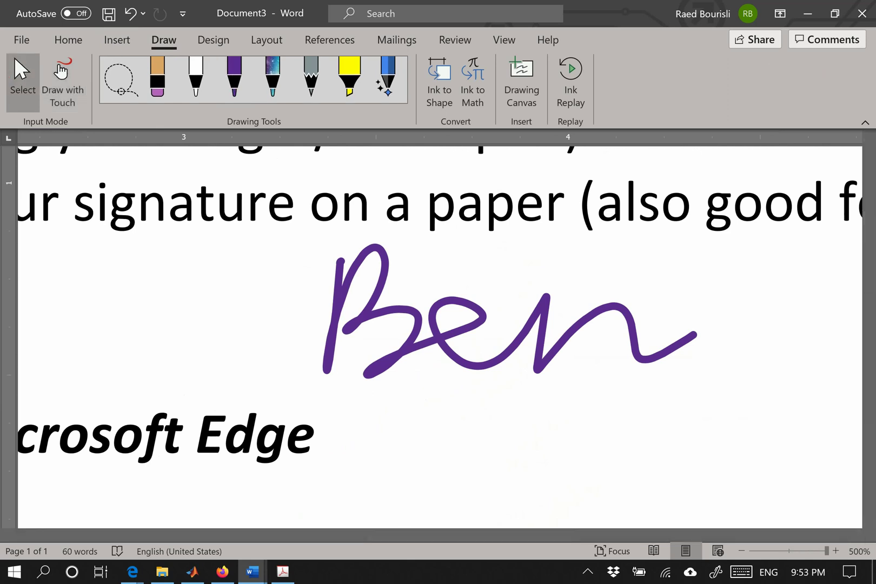
pyautogui.scroll(-20, 438, 335)
pyautogui.scroll(-1, 104, 351)
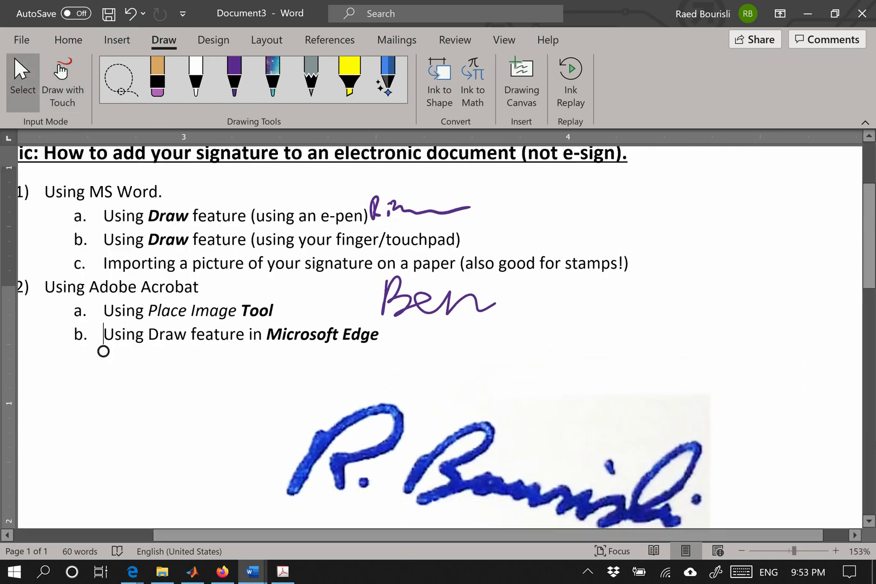
# - Resize the purple ink signature and set its layout to Behind Text
pyautogui.click(438, 297)
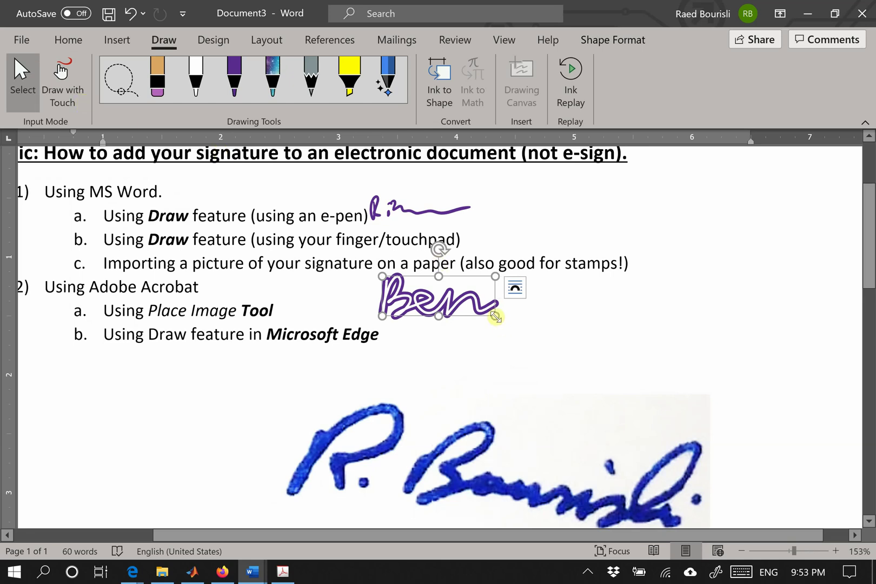
pyautogui.moveTo(496, 317)
pyautogui.mouseDown()
pyautogui.moveTo(450, 303)
pyautogui.moveTo(507, 356)
pyautogui.moveTo(477, 364)
pyautogui.moveTo(445, 325)
pyautogui.moveTo(483, 328)
pyautogui.moveTo(529, 350)
pyautogui.moveTo(458, 318)
pyautogui.mouseUp()
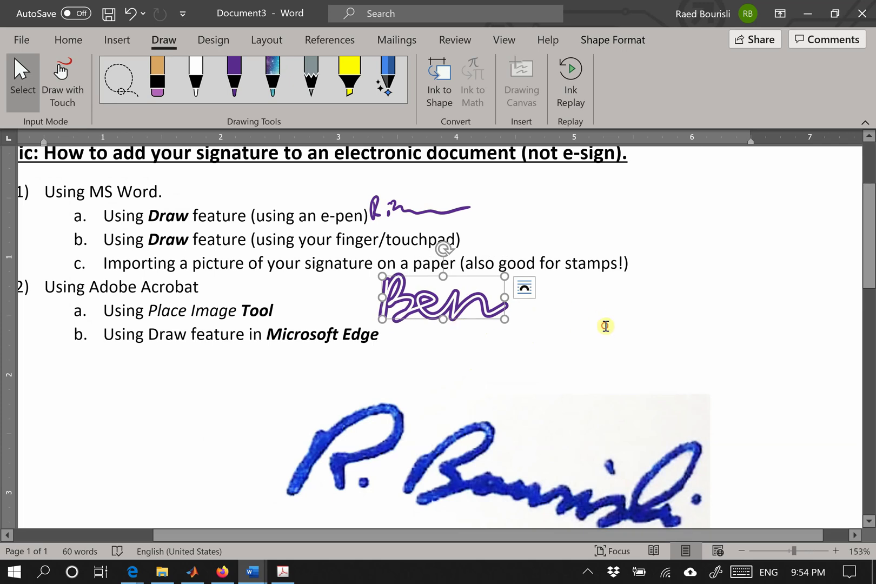
pyautogui.click(604, 326)
pyautogui.click(487, 313)
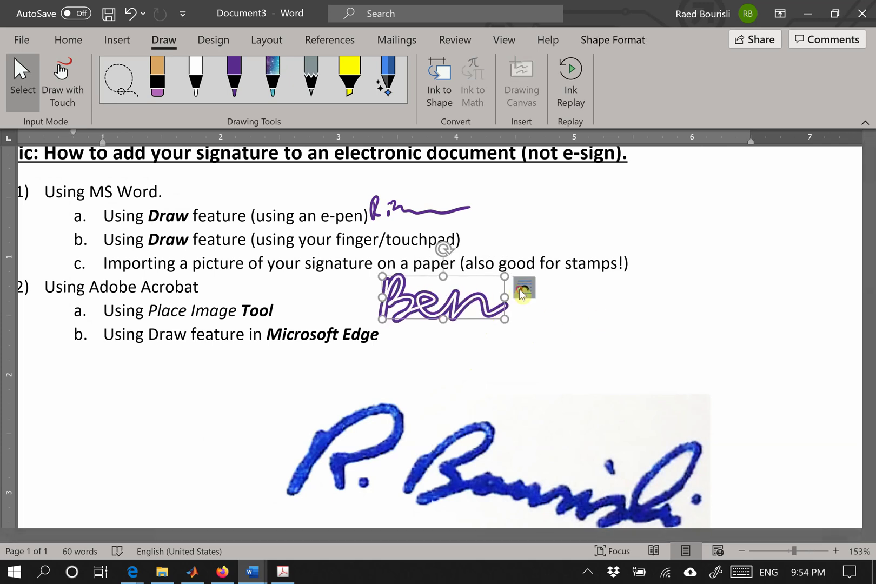
pyautogui.click(524, 287)
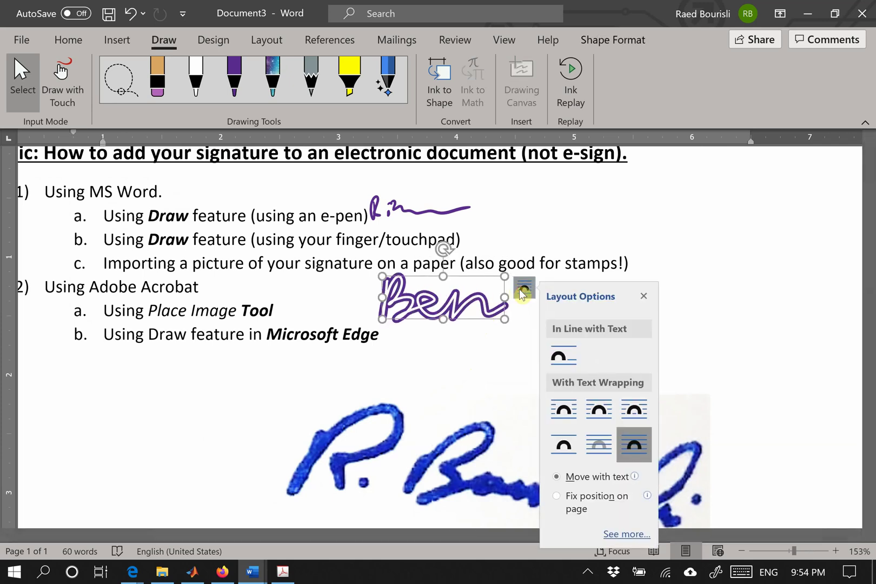
pyautogui.click(606, 448)
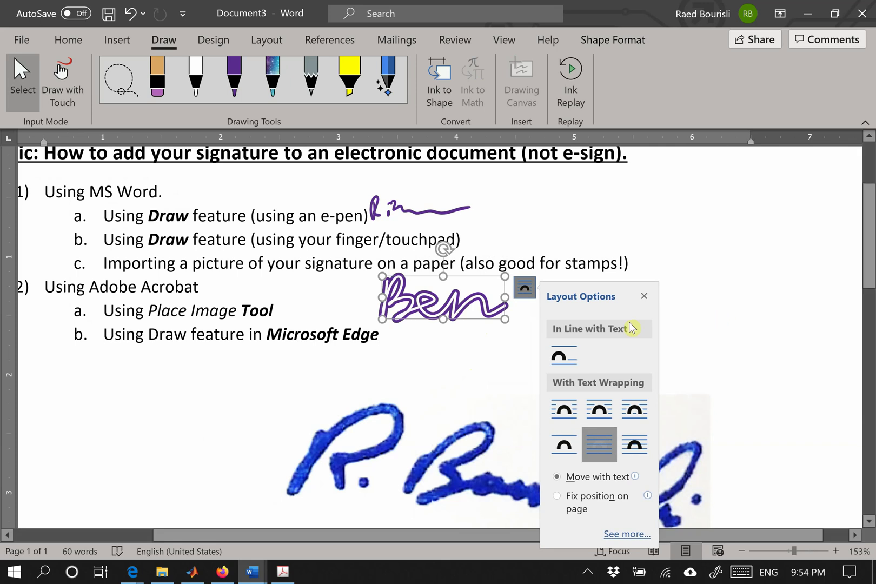
# - Review the signature's Position > More Layout Options settings and cancel without changes
pyautogui.click(611, 43)
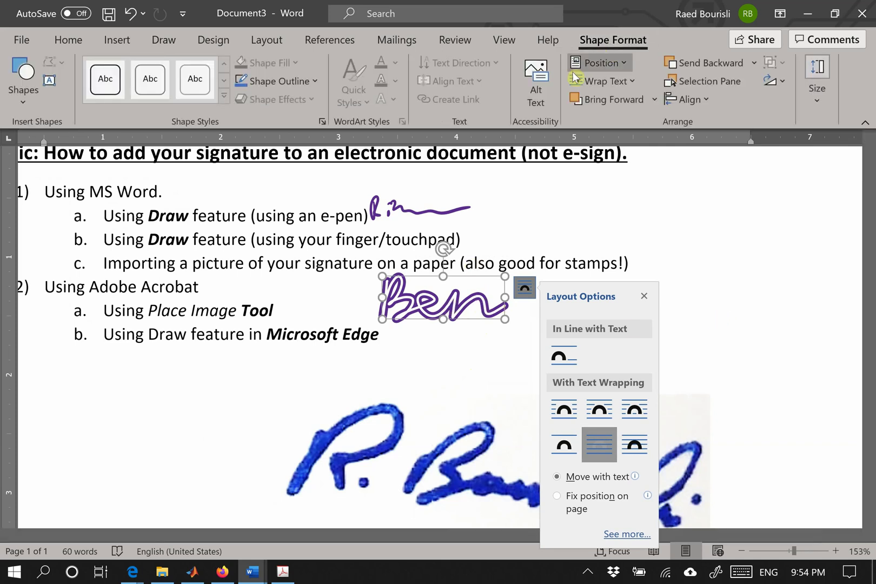
pyautogui.click(604, 65)
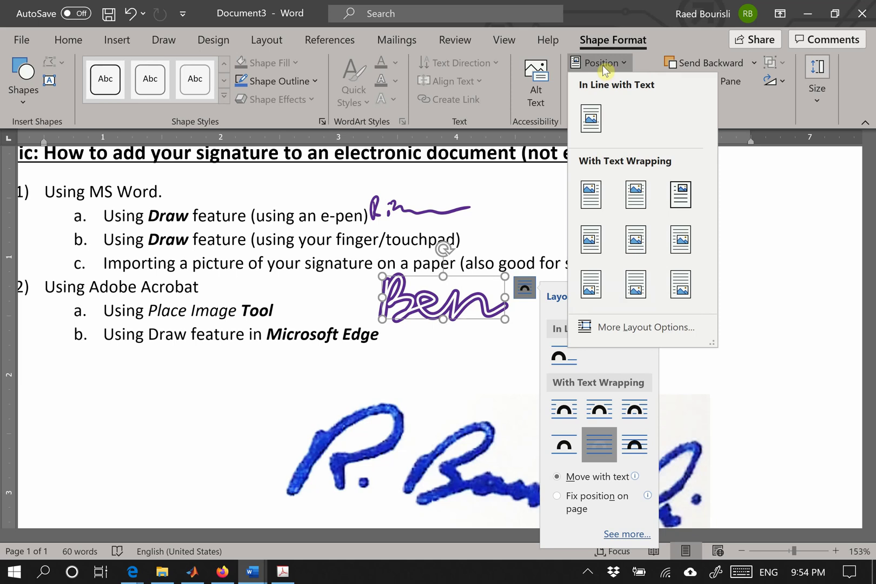
pyautogui.click(602, 66)
pyautogui.click(602, 67)
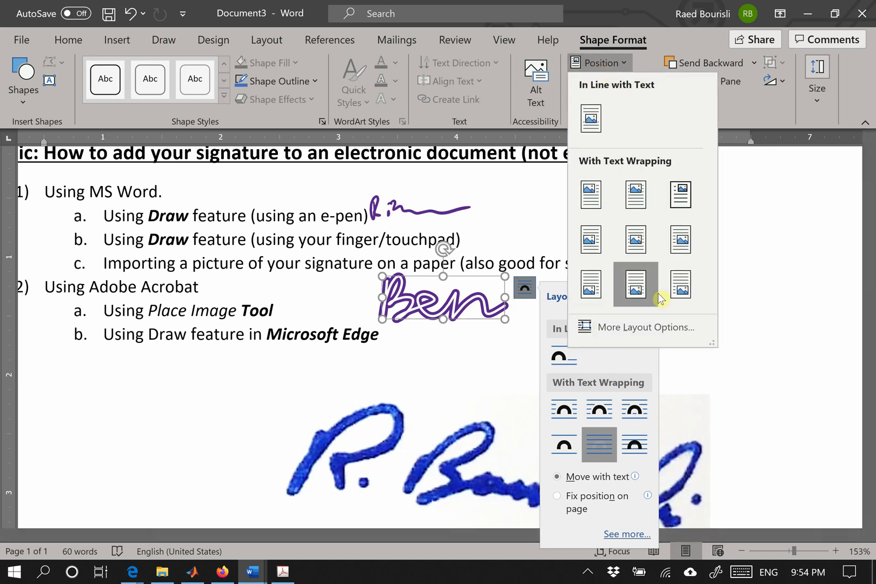
pyautogui.click(654, 338)
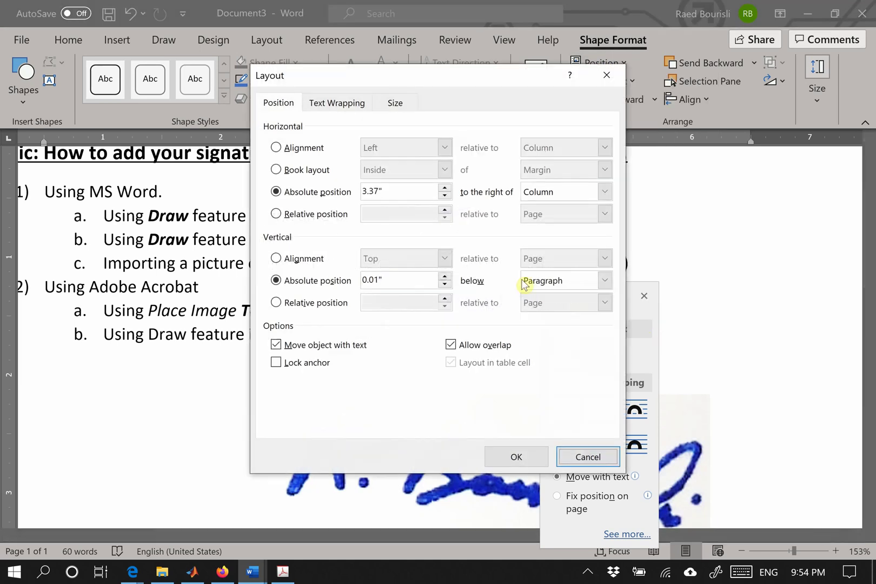
pyautogui.click(339, 104)
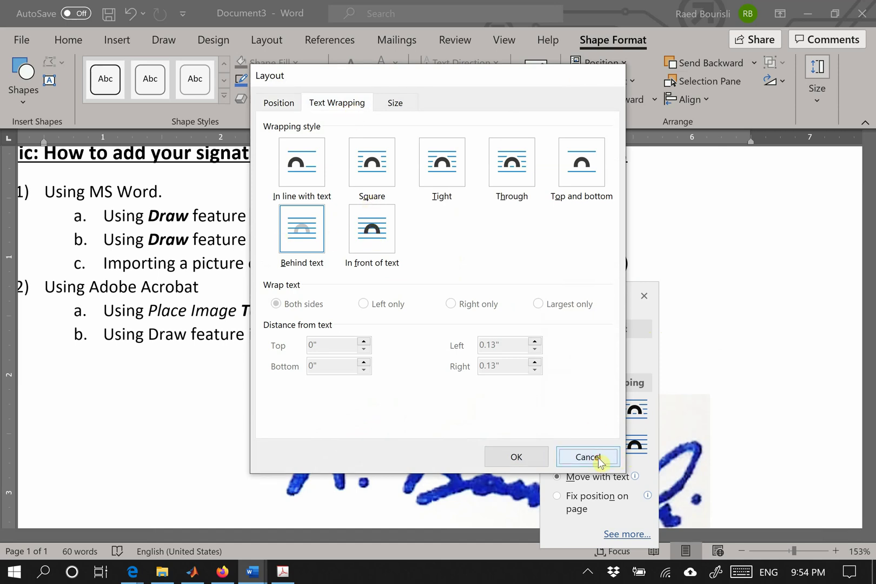
pyautogui.click(617, 461)
pyautogui.click(458, 357)
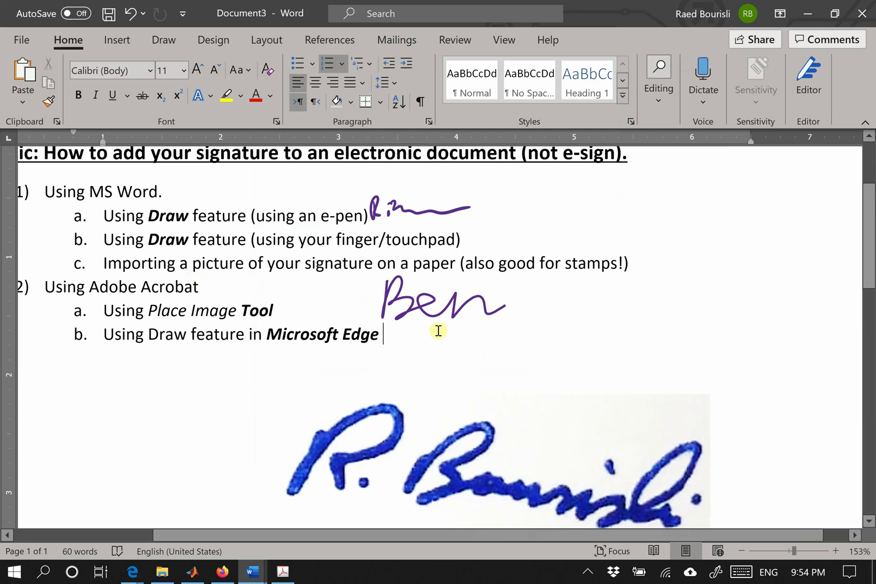
# - Delete the blue photo signature picture from the Word document and bring Acrobat forward
pyautogui.rightClick(409, 436)
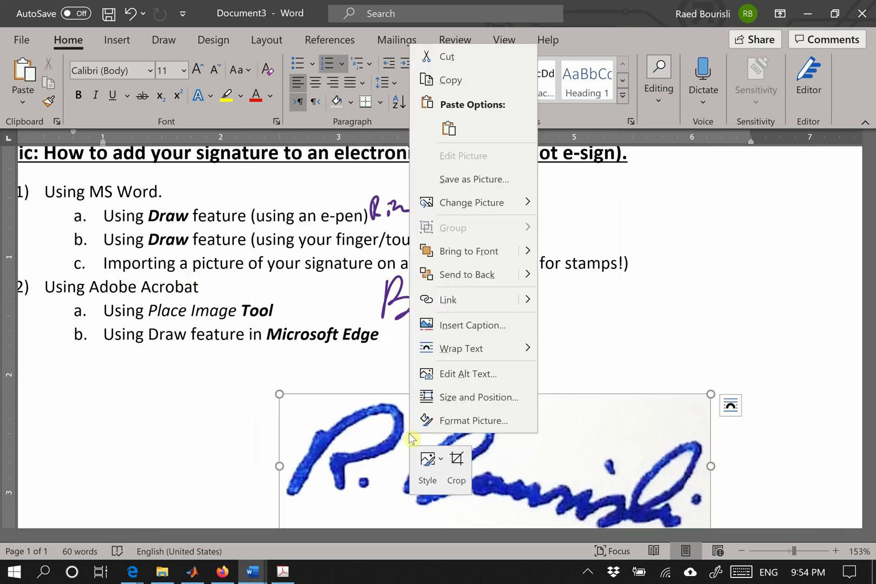
pyautogui.press('Escape')
pyautogui.press('Delete')
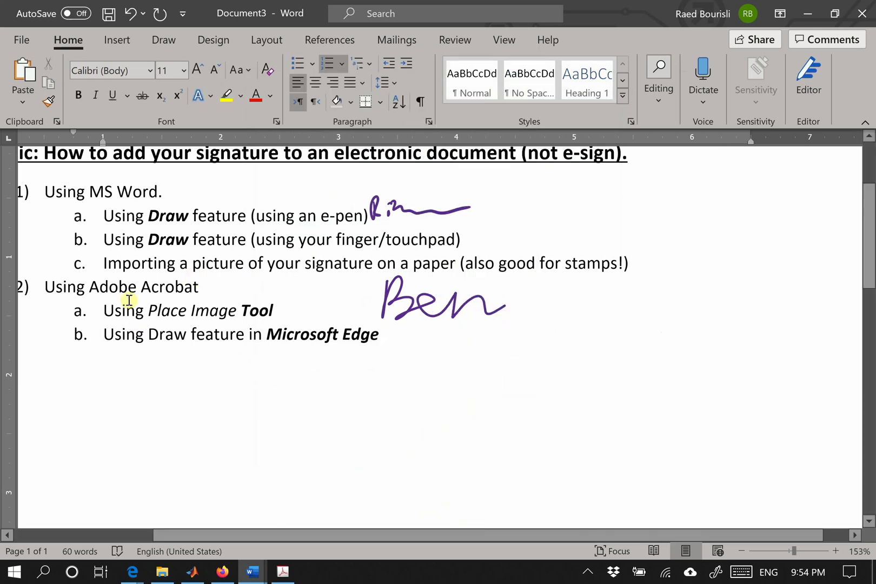
pyautogui.hscroll(-3, 125, 303)
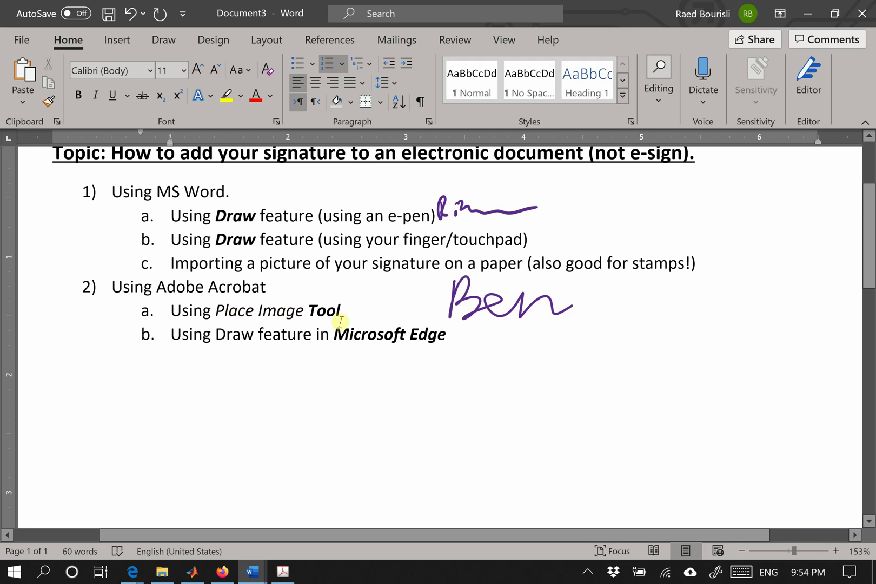
pyautogui.hotkey('alt', 'Tab')
pyautogui.press('Tab')
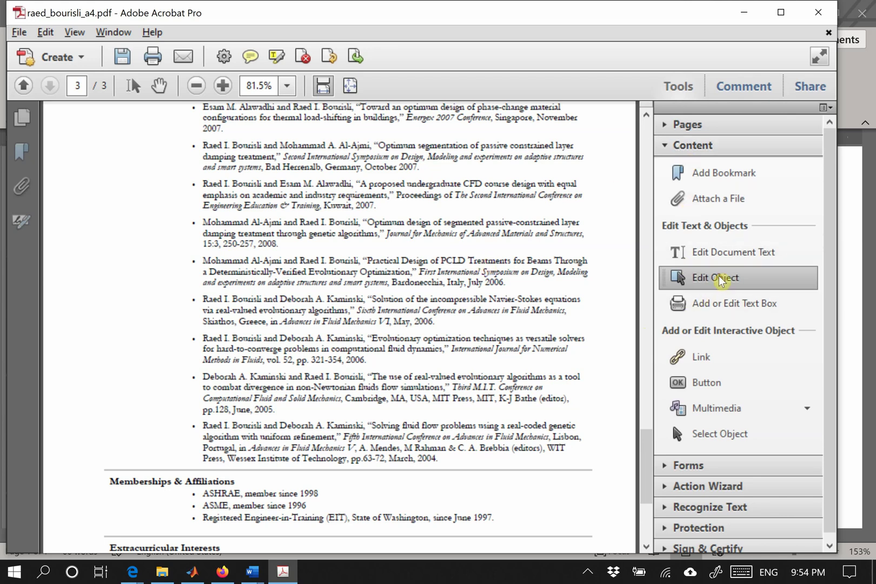
# - Place Signature-RIB.jpeg on page 3, move it over the CFD entry, then delete it again
pyautogui.rightClick(696, 280)
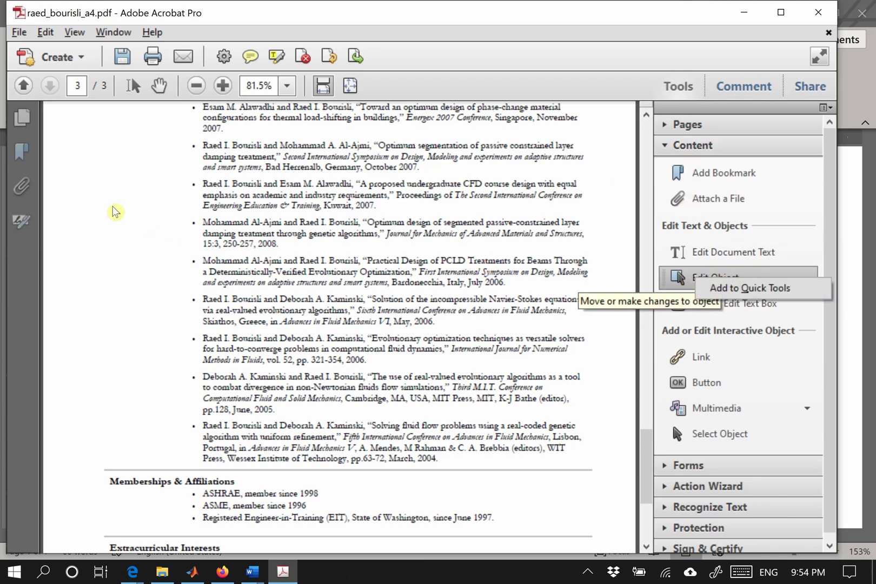
pyautogui.rightClick(108, 193)
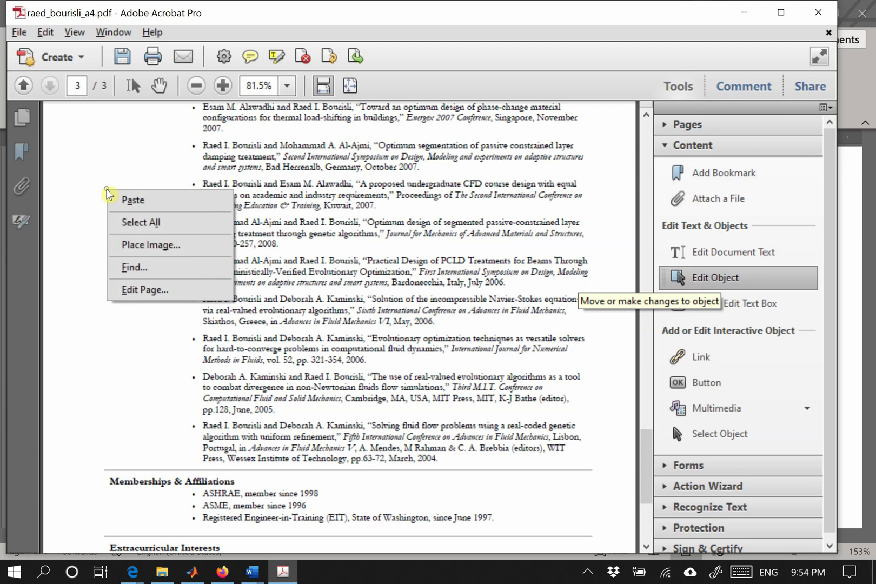
pyautogui.click(143, 247)
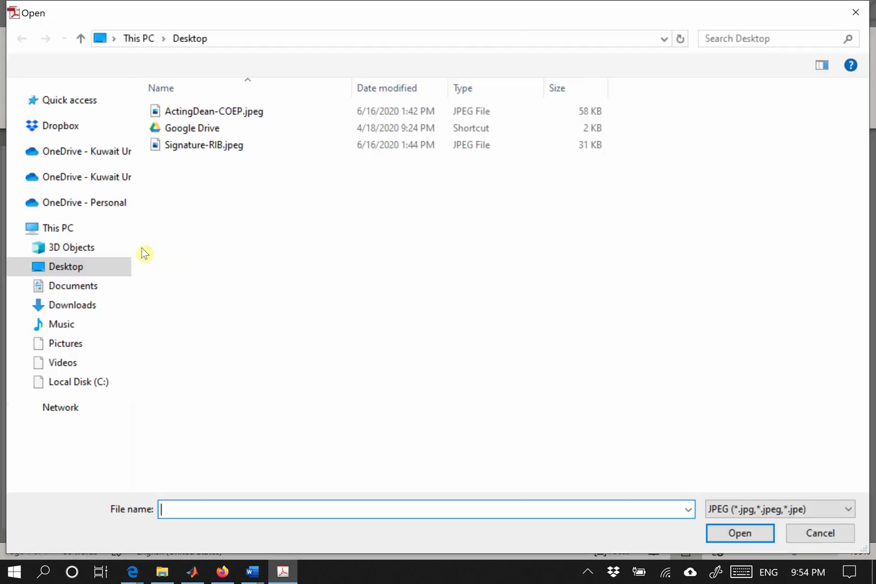
pyautogui.doubleClick(217, 145)
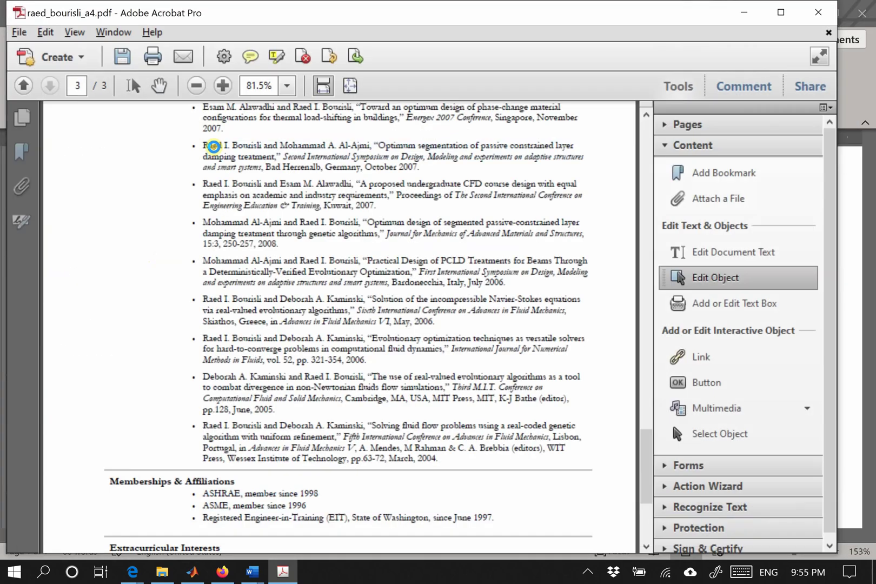
pyautogui.moveTo(358, 314)
pyautogui.mouseDown()
pyautogui.moveTo(222, 239)
pyautogui.moveTo(355, 301)
pyautogui.moveTo(223, 215)
pyautogui.mouseUp()
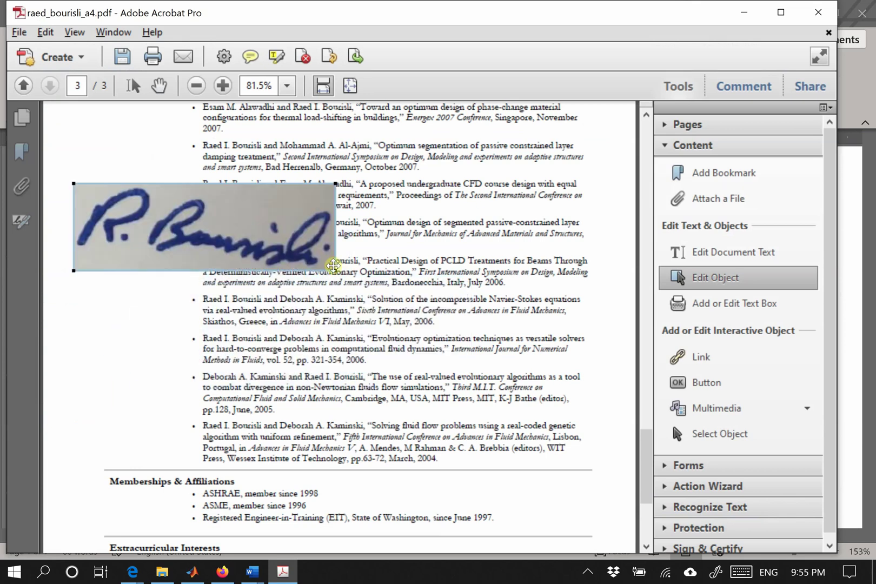
pyautogui.press('Delete')
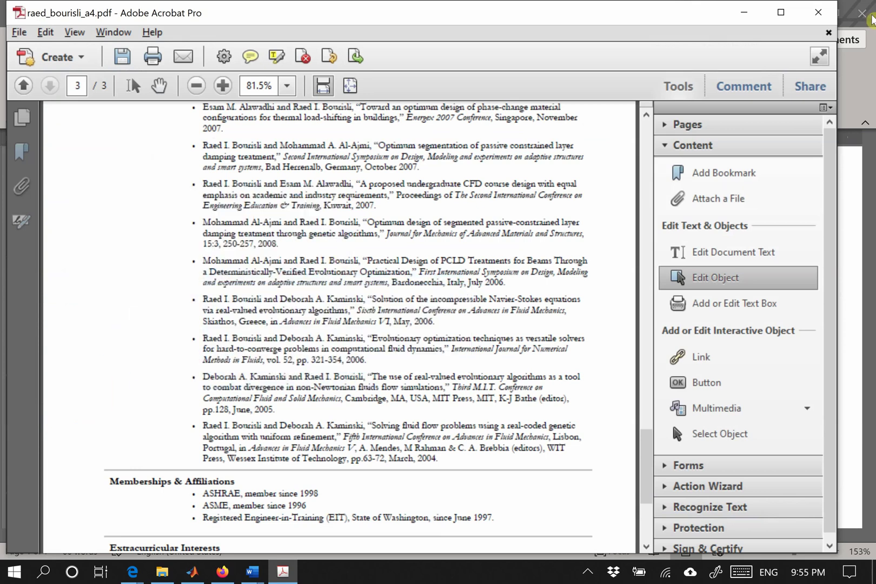
# - Save Word's signature picture to the Desktop as the JPEG file sig.jpg, then return to Acrobat
pyautogui.click(745, 12)
pyautogui.hotkey('ctrl', 'v')
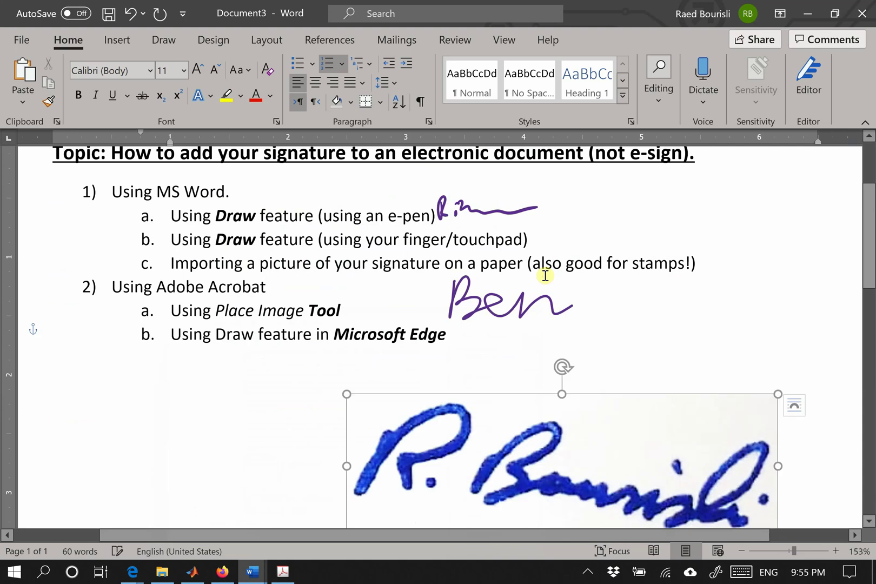
pyautogui.rightClick(543, 417)
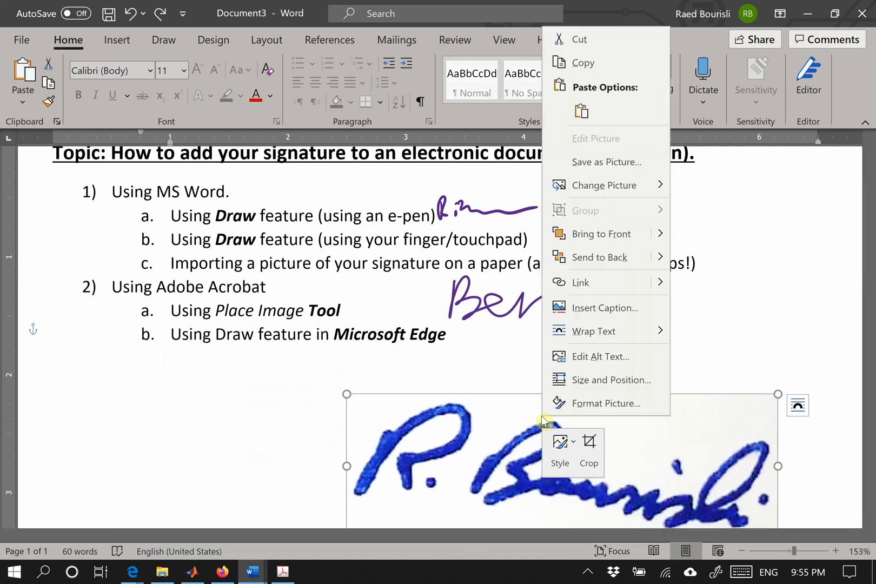
pyautogui.click(604, 167)
pyautogui.click(256, 215)
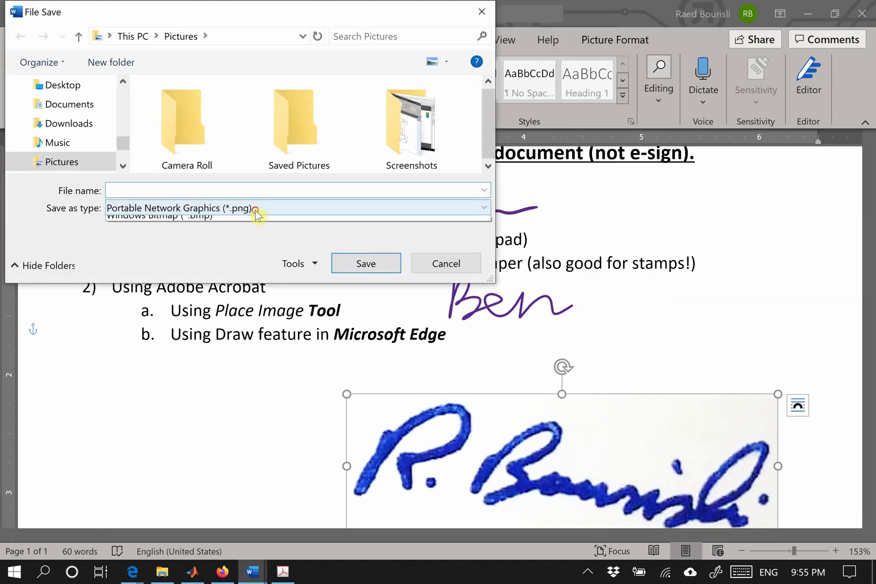
pyautogui.click(215, 237)
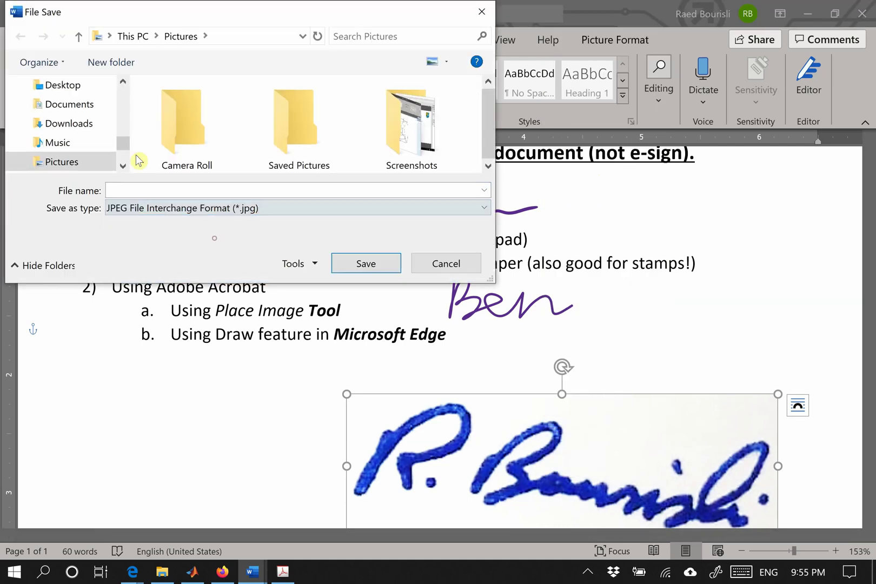
pyautogui.click(79, 85)
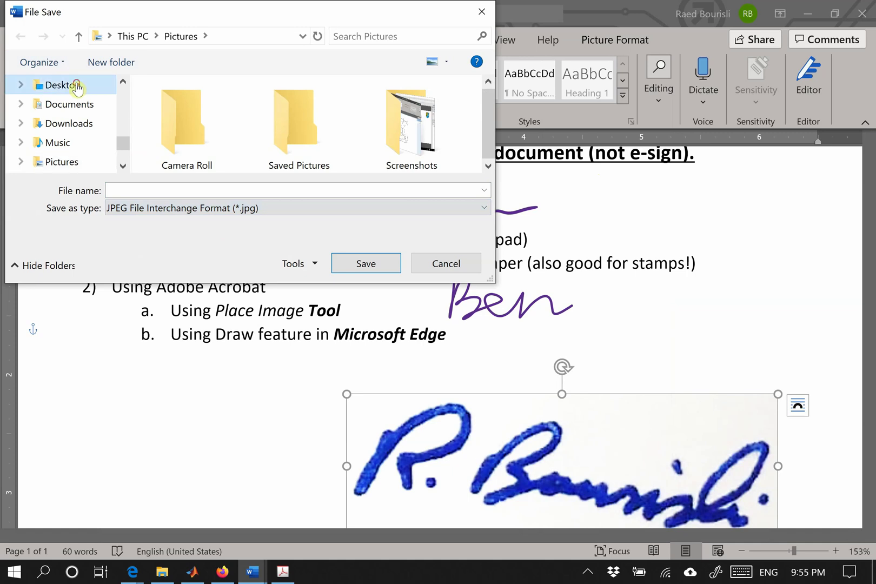
pyautogui.click(314, 191)
pyautogui.write('sig')
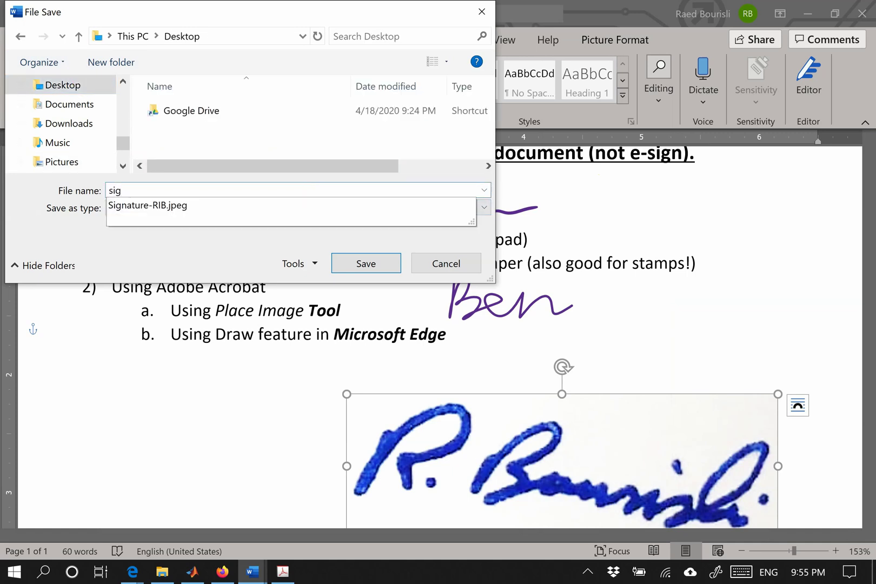
pyautogui.press('Return')
pyautogui.hotkey('alt', 'Tab')
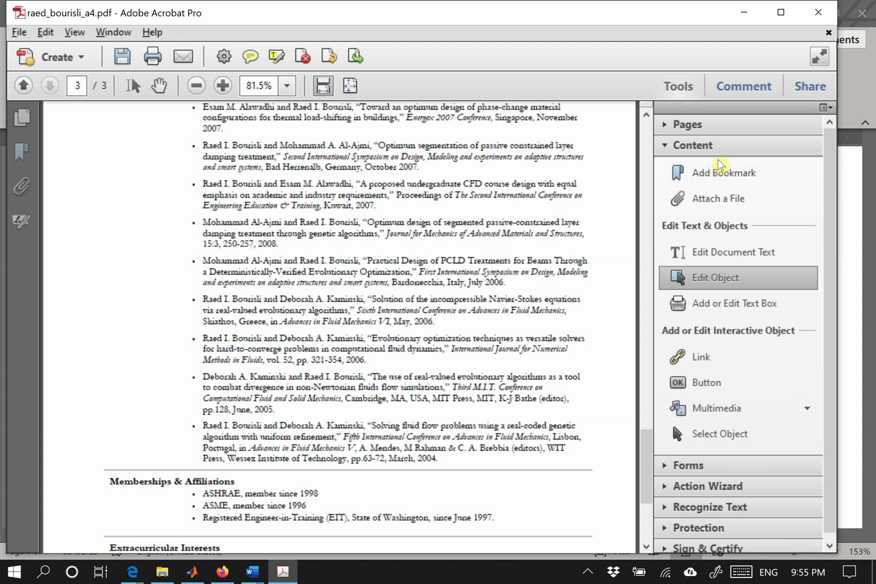
# - Maximize Acrobat and place the sig.jpg image on page 3 of the PDF
pyautogui.click(780, 12)
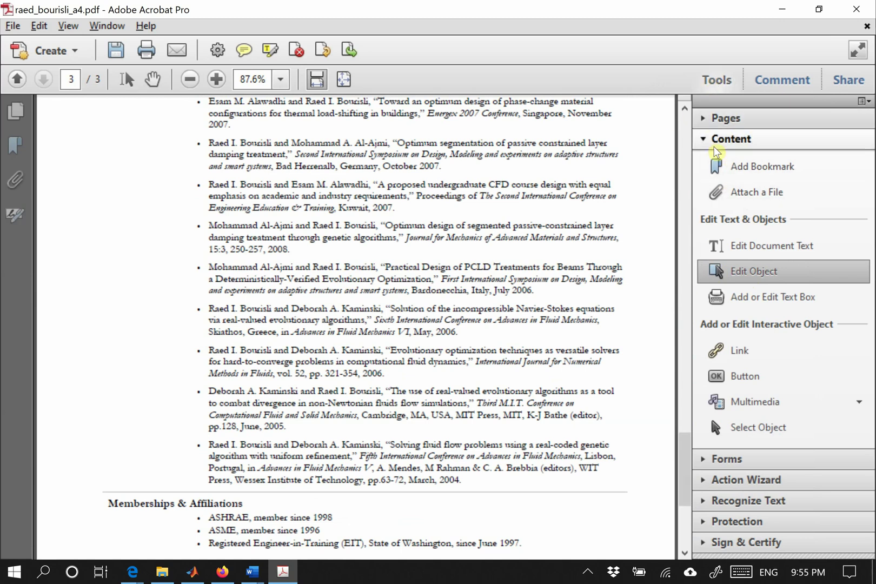
pyautogui.rightClick(137, 203)
pyautogui.click(199, 257)
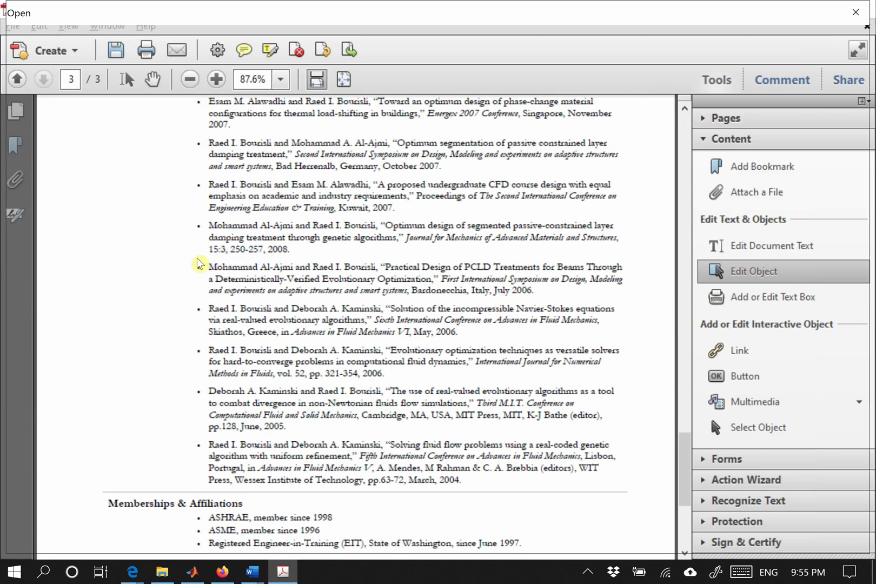
pyautogui.click(184, 146)
pyautogui.doubleClick(183, 149)
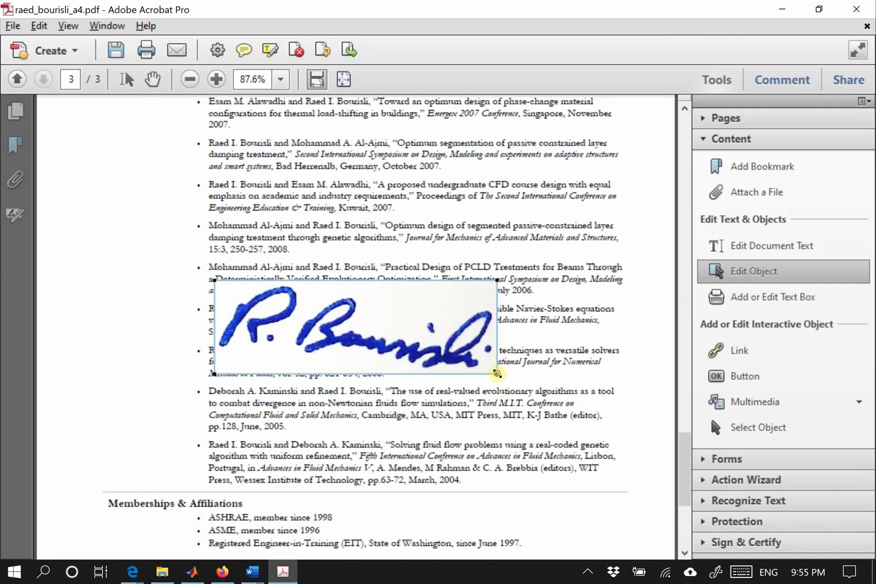
# - Shrink the signature image and position it at the left margin over the publication list
pyautogui.moveTo(497, 373); pyautogui.dragTo(405, 341)
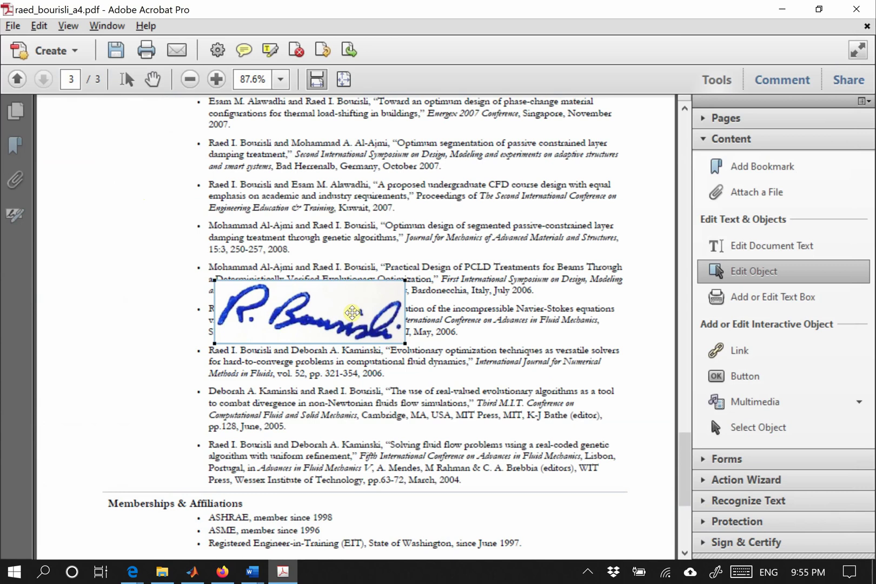
pyautogui.moveTo(351, 313)
pyautogui.mouseDown()
pyautogui.moveTo(280, 225)
pyautogui.moveTo(215, 238)
pyautogui.mouseUp()
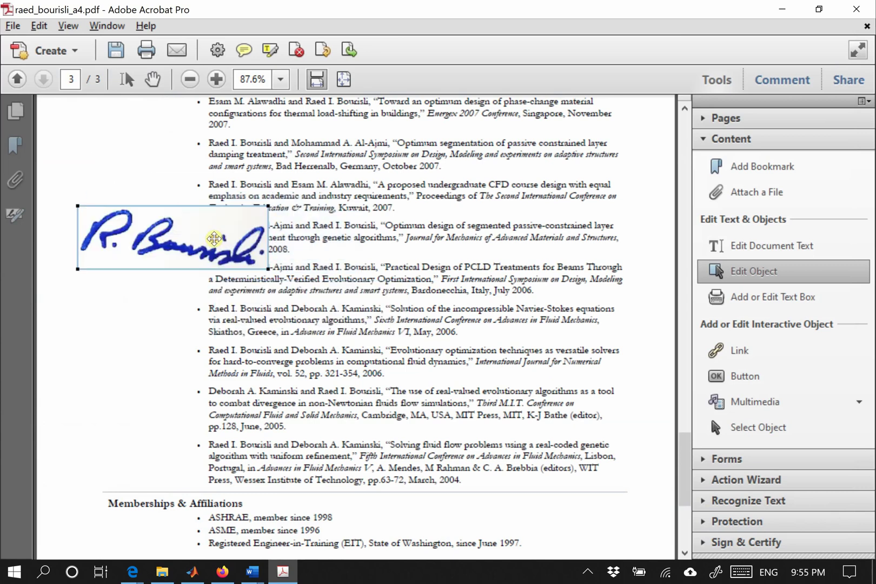
pyautogui.click(176, 336)
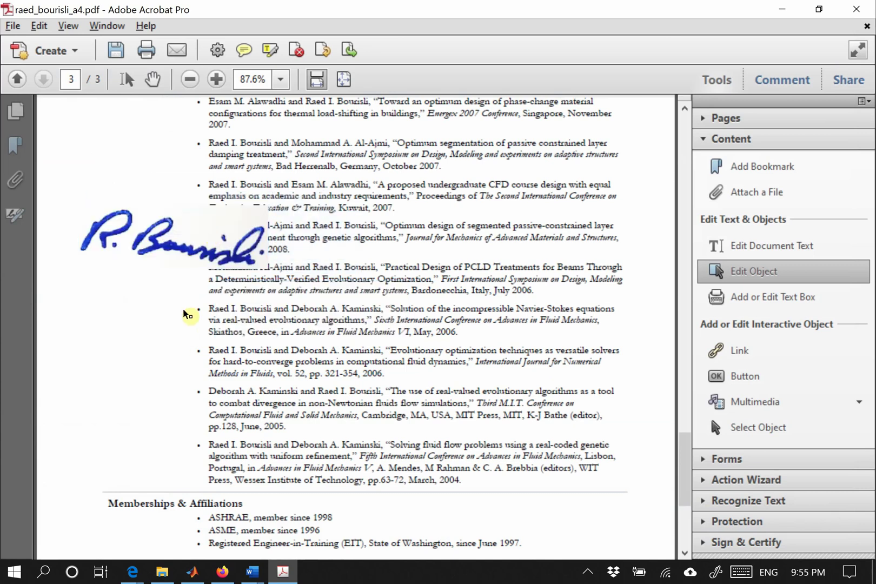
pyautogui.moveTo(208, 211); pyautogui.dragTo(210, 231)
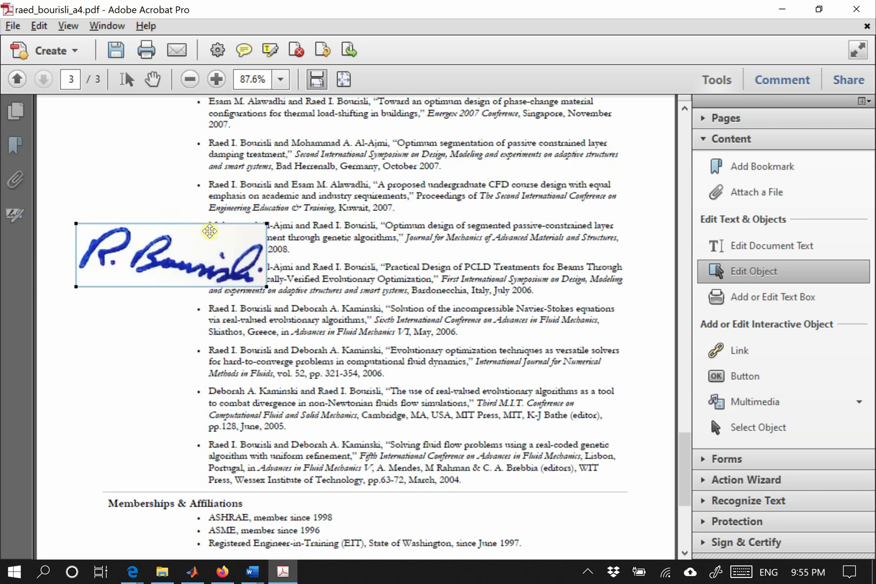
pyautogui.rightClick(210, 232)
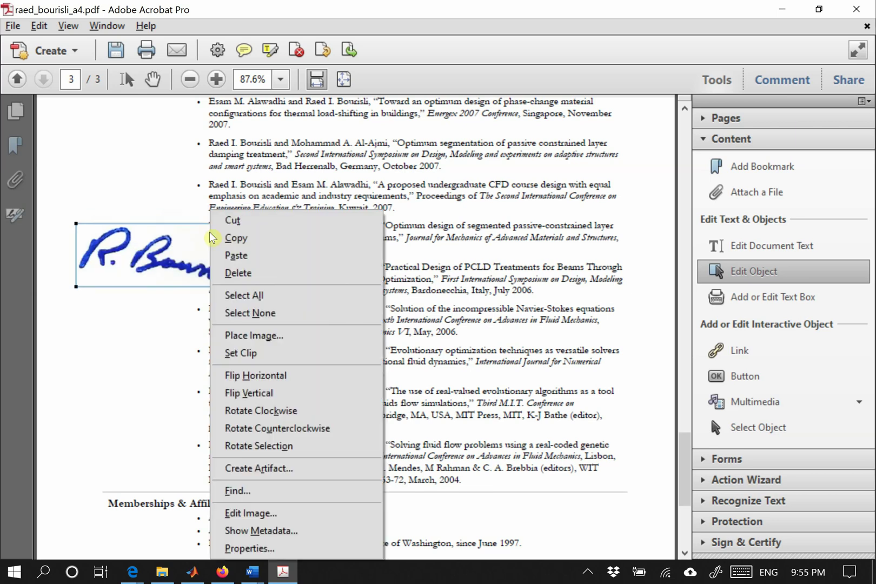
pyautogui.click(182, 193)
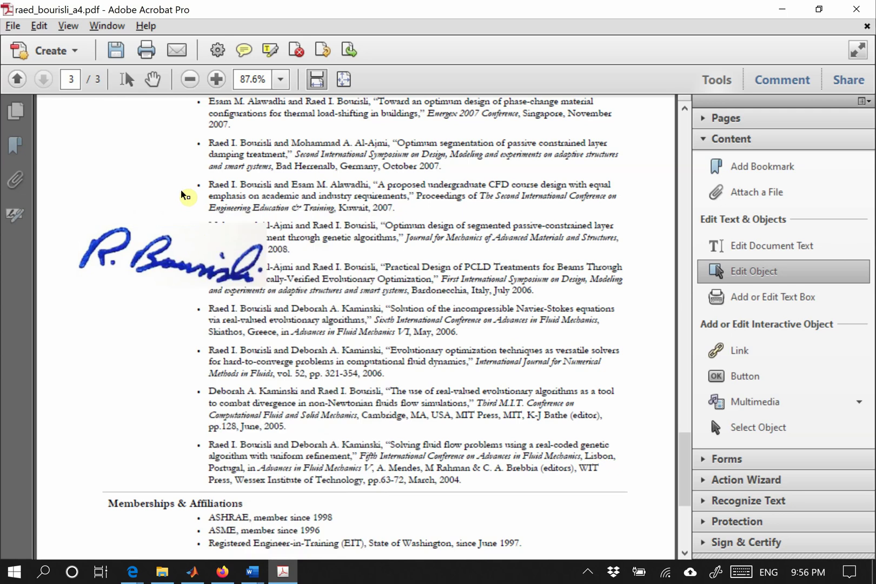
# - Minimize Acrobat, check the Desktop for sig.jpg in File Explorer, and return to Word
pyautogui.click(788, 12)
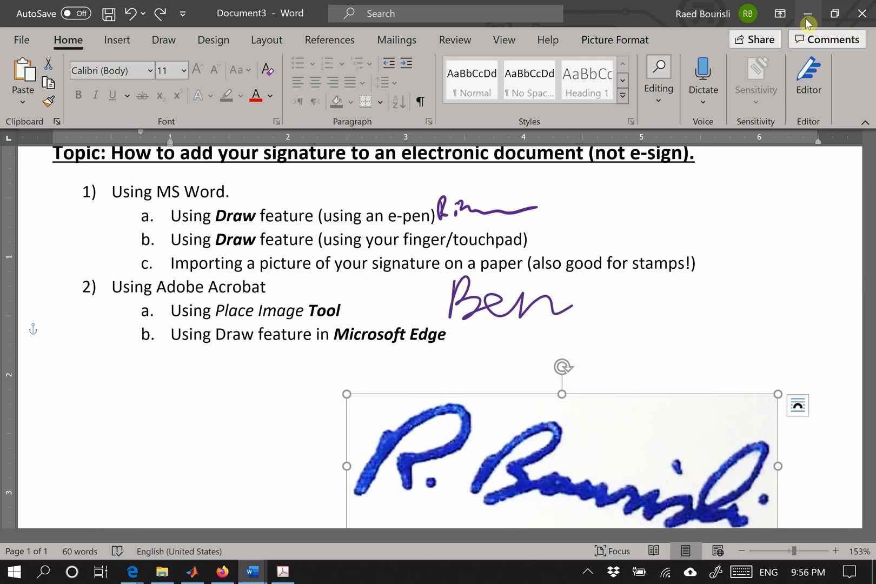
pyautogui.click(162, 572)
pyautogui.click(260, 435)
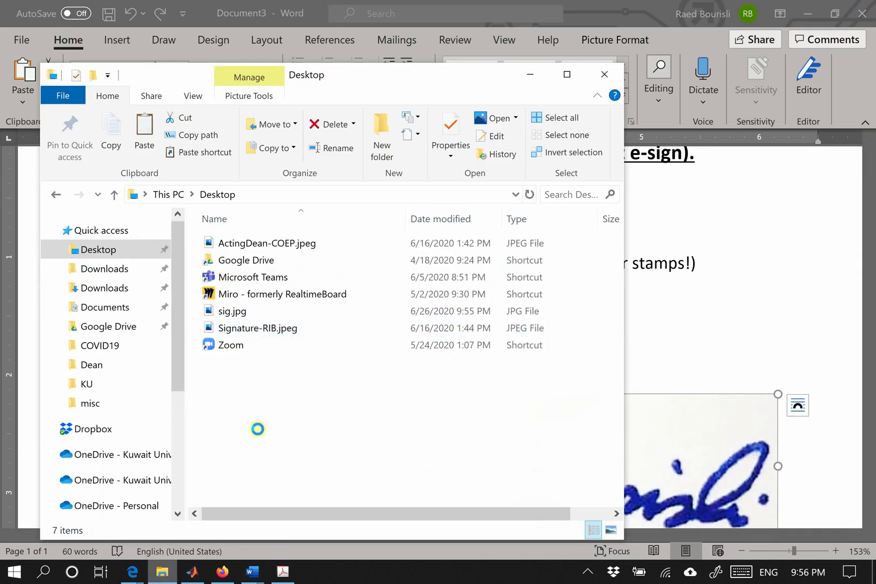
pyautogui.hotkey('alt', 'Left')
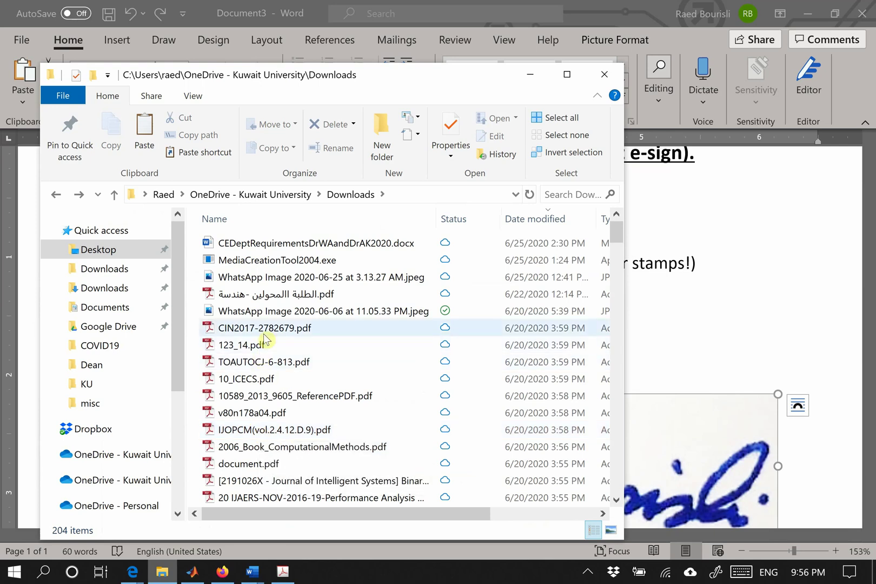
pyautogui.hotkey('alt', 'Tab')
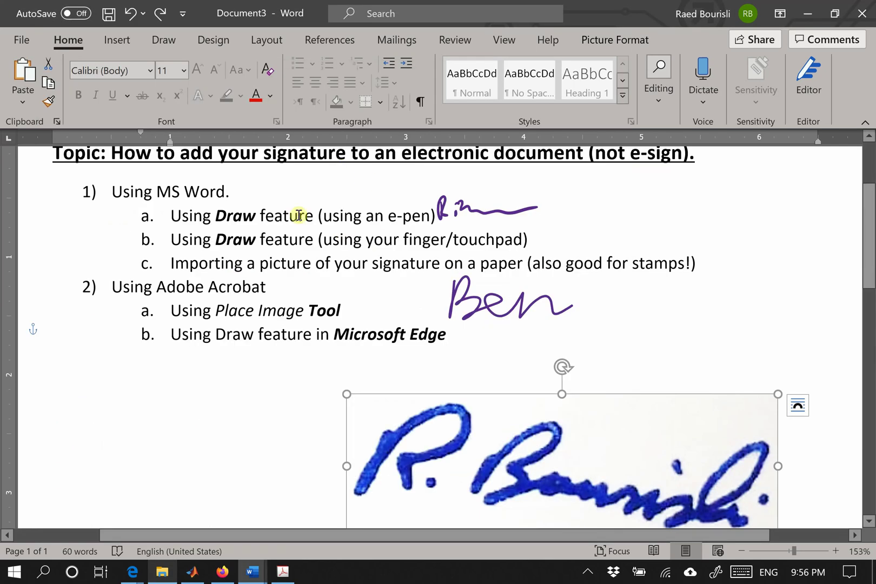
# - Save the document as Topic.docx in the Desktop folder
pyautogui.hotkey('alt', 'Tab')
pyautogui.hotkey('alt', 'Tab')
pyautogui.hotkey('alt', 'f')
pyautogui.press('a')
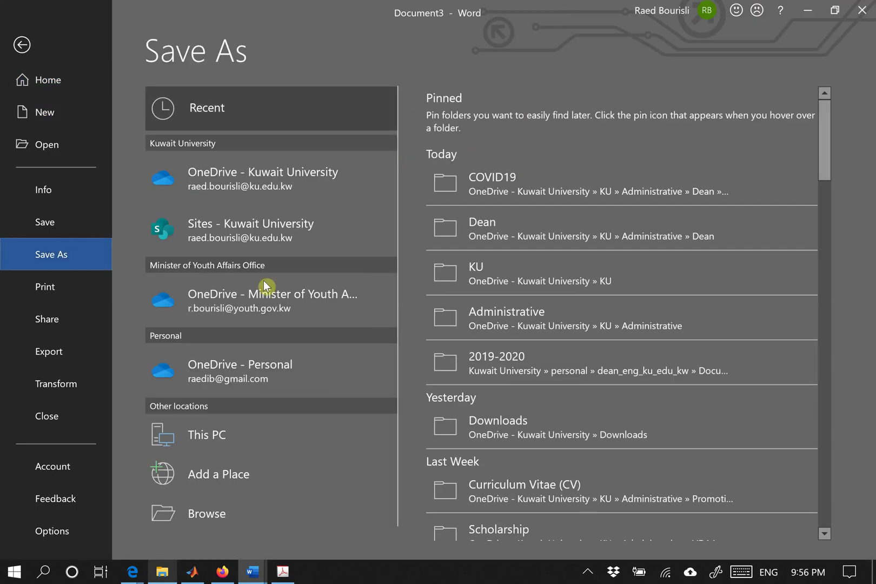
pyautogui.click(190, 514)
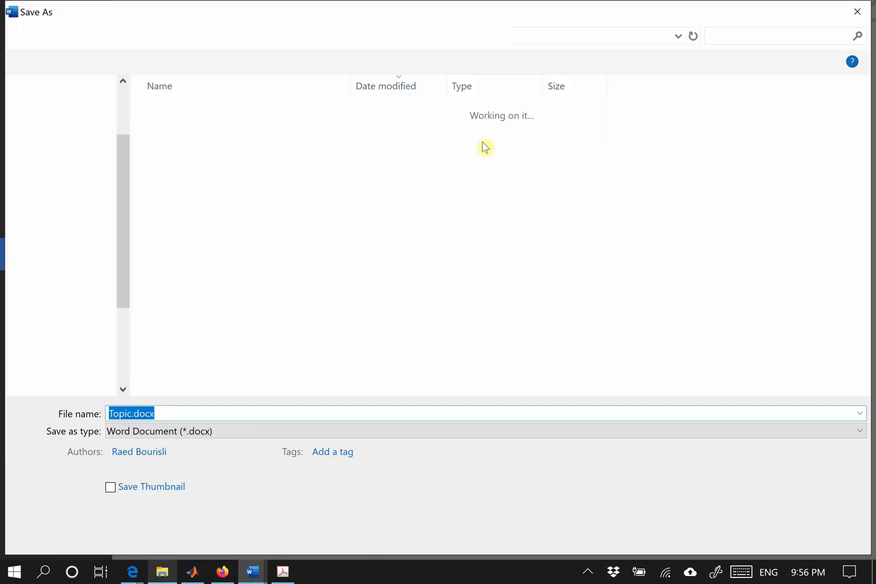
pyautogui.scroll(2, 99, 121)
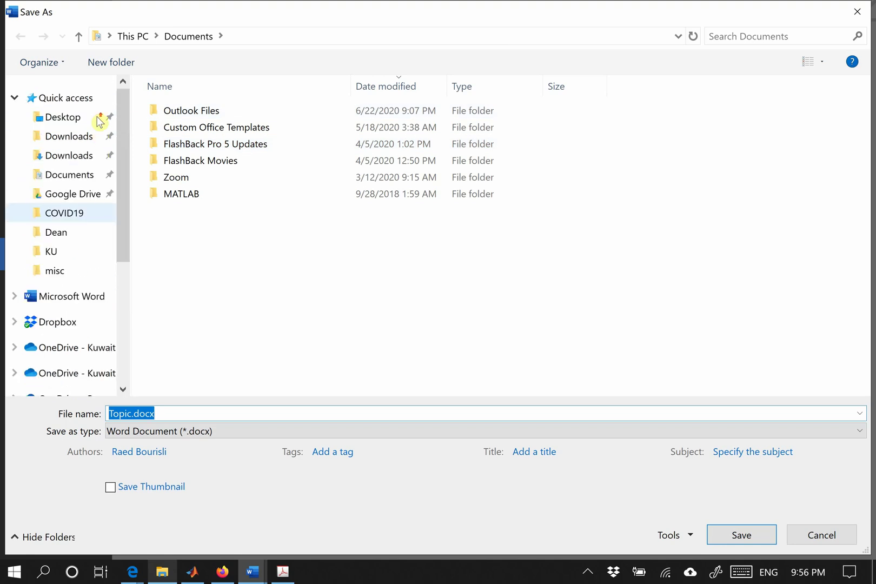
pyautogui.click(65, 117)
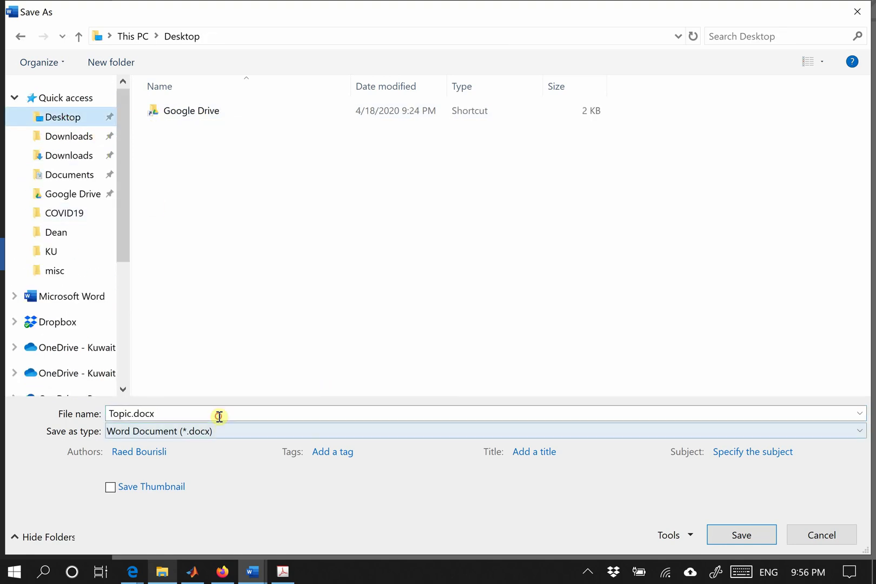
pyautogui.press('Return')
# - Check Topic.docx in the File Explorer Desktop folder, then return to Word
pyautogui.hotkey('alt', 'Tab')
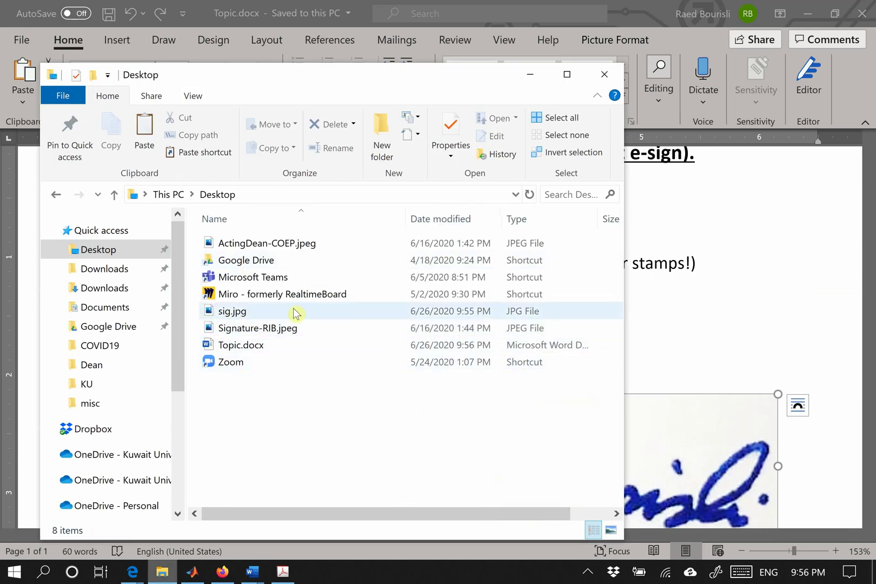
pyautogui.rightClick(240, 347)
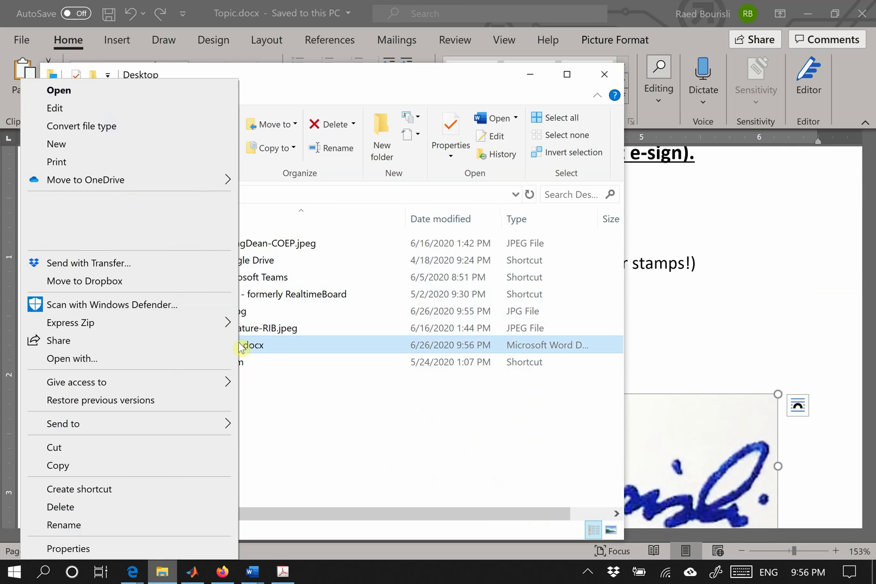
pyautogui.click(287, 392)
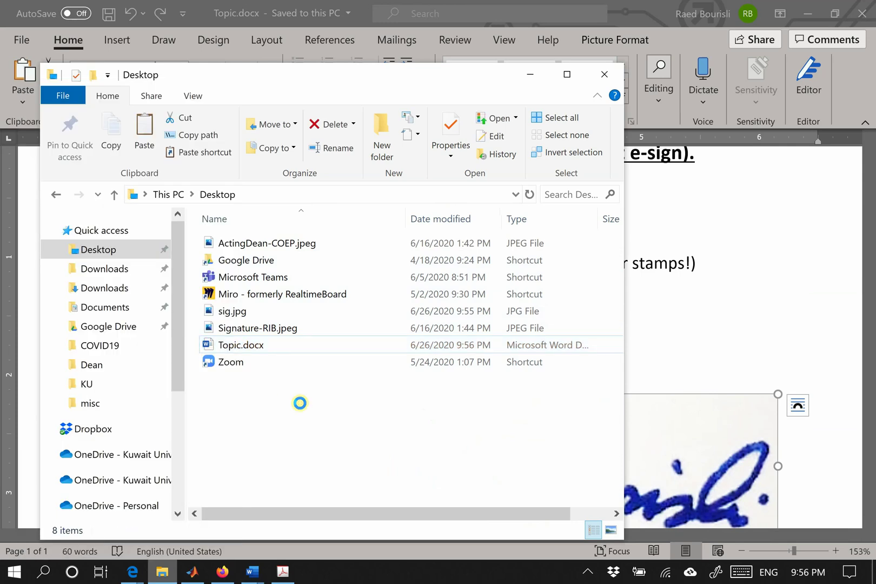
pyautogui.hotkey('alt', 'Tab')
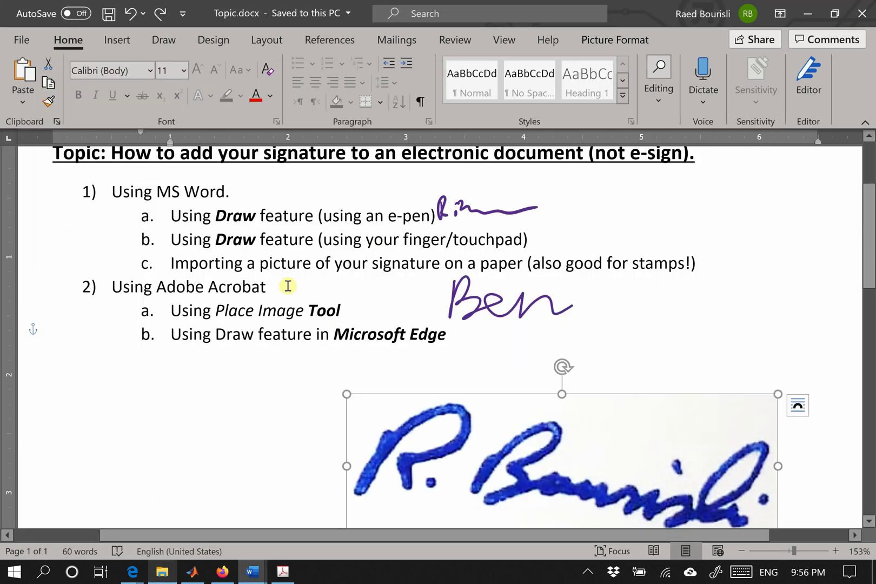
# - Save the Topic document again as a PDF file on the Desktop
pyautogui.hotkey('alt', 'f')
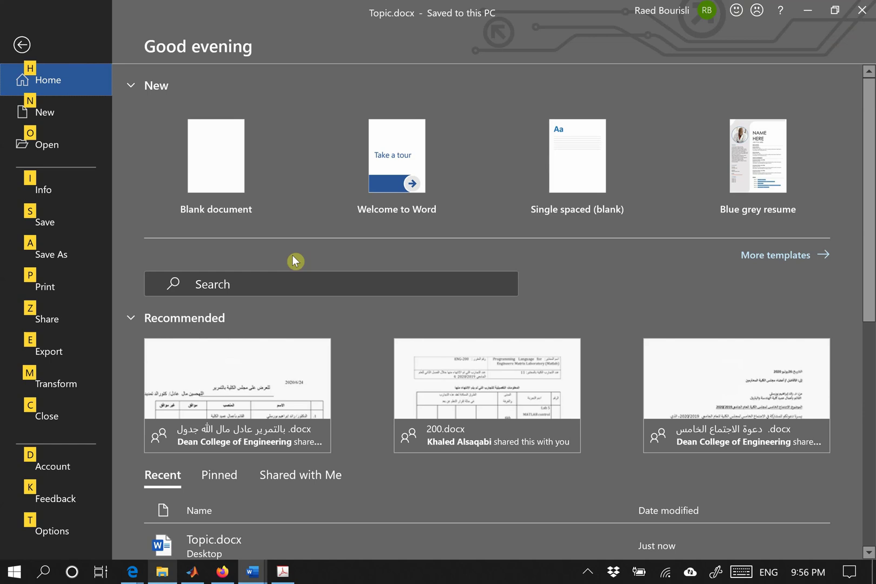
pyautogui.click(108, 252)
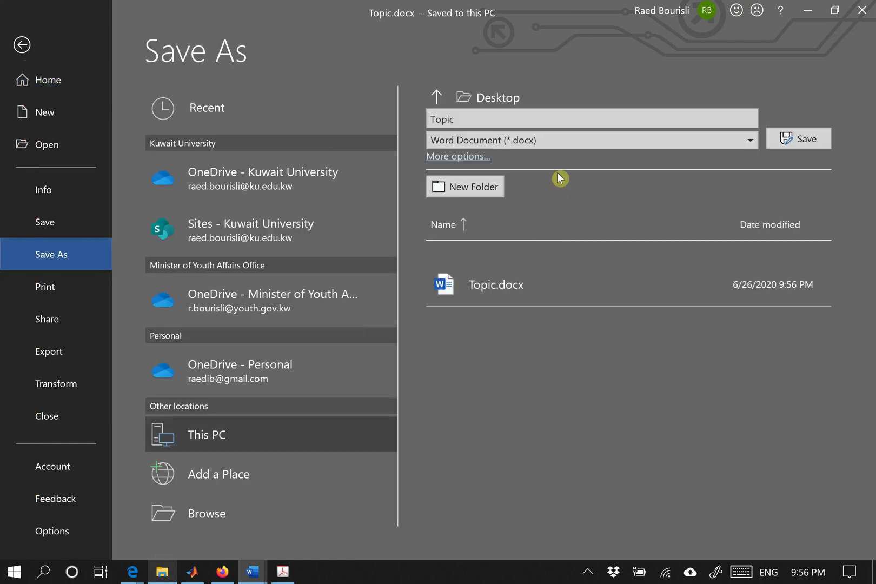
pyautogui.click(569, 147)
pyautogui.click(517, 258)
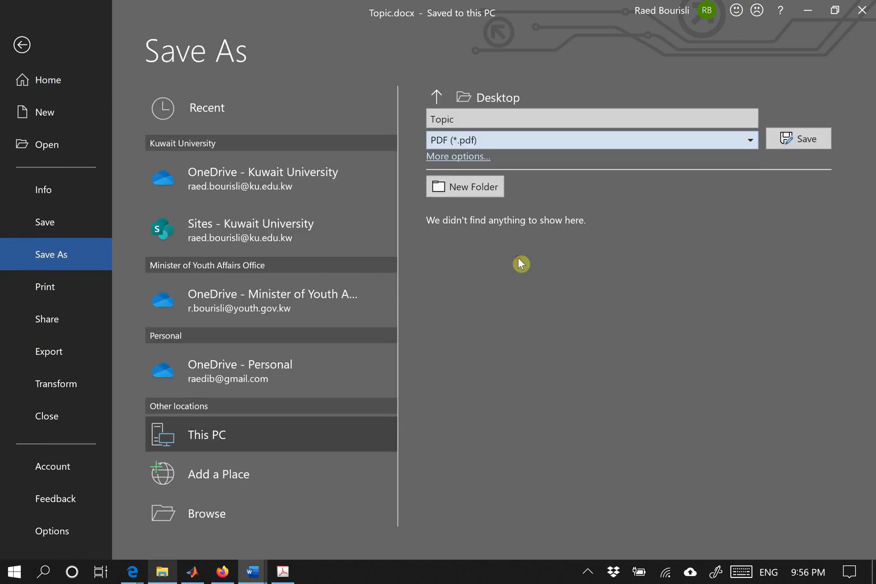
pyautogui.click(807, 145)
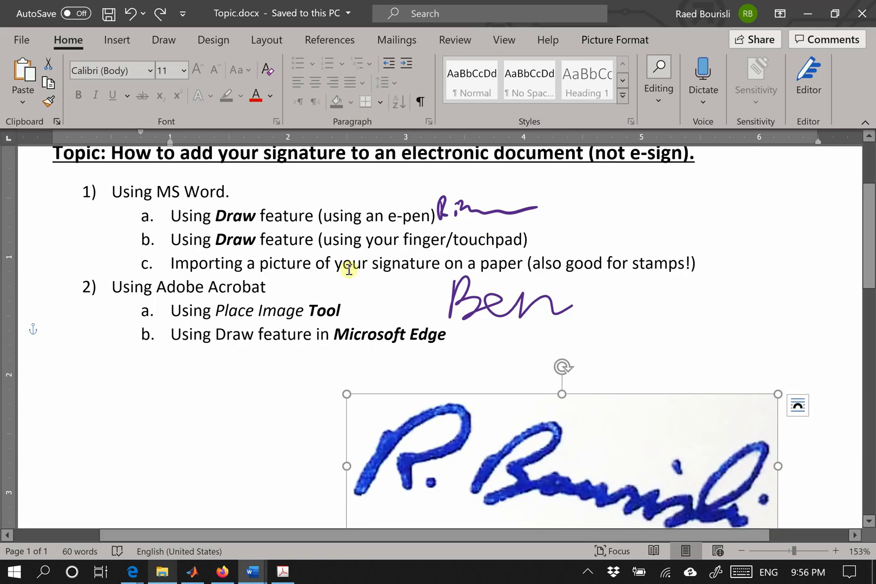
# - Open Topic.pdf from the Desktop folder with Microsoft Edge
pyautogui.hotkey('alt', 'Tab')
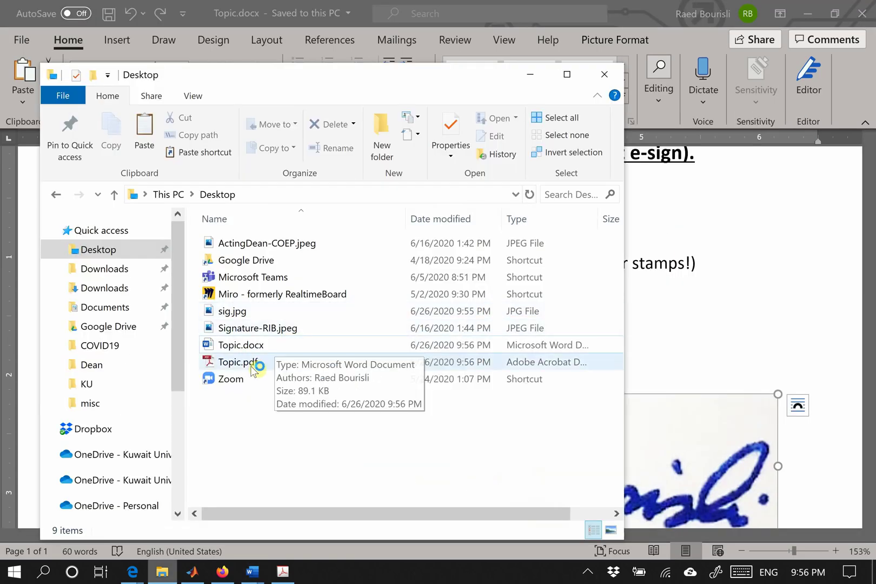
pyautogui.click(238, 365)
pyautogui.rightClick(239, 367)
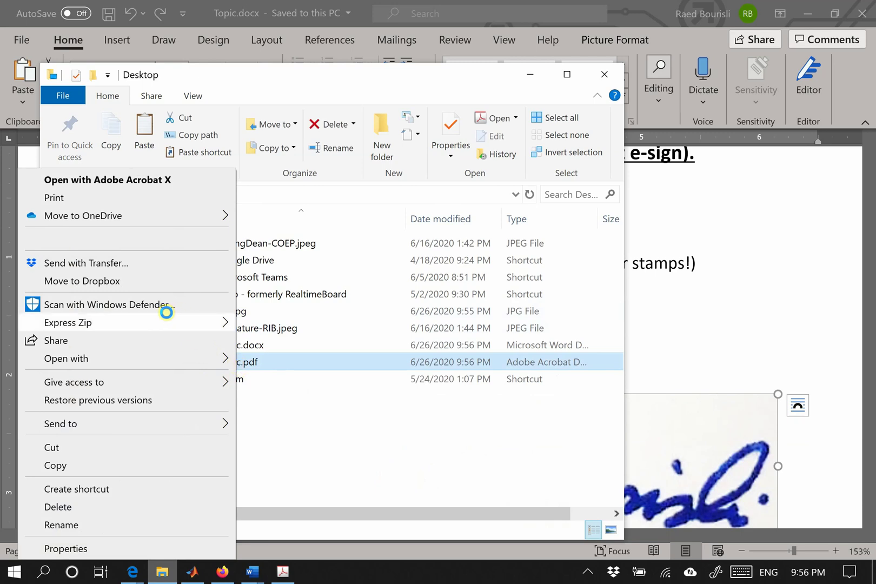
pyautogui.moveTo(133, 361)
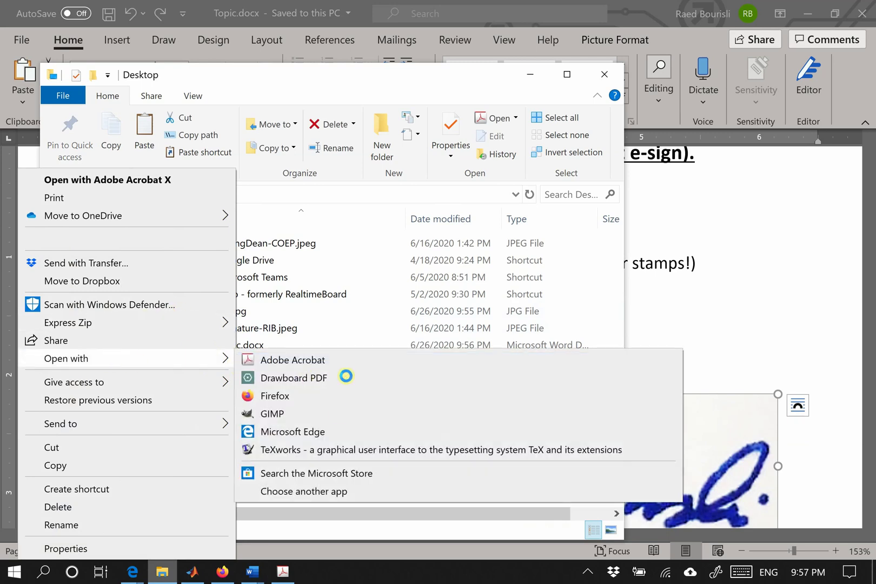
pyautogui.click(321, 435)
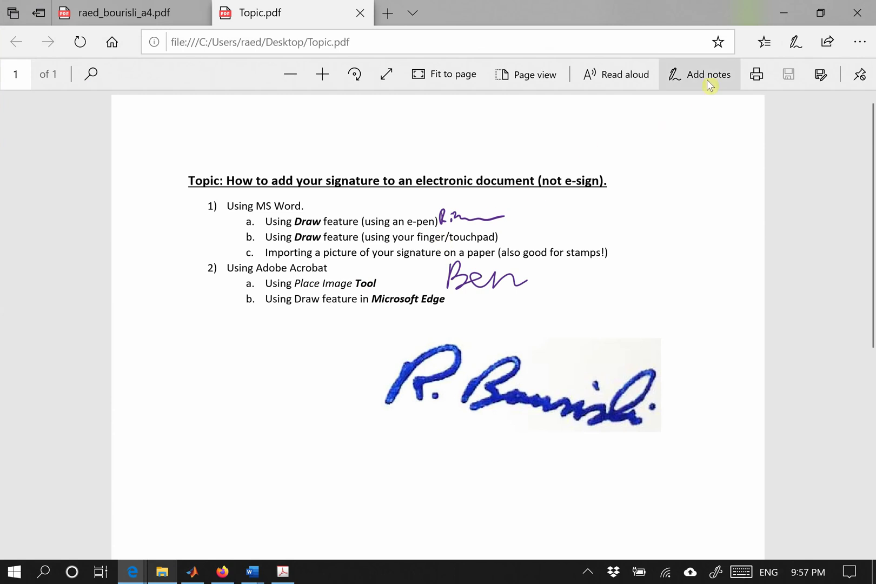
# - With Edge's Add notes pen, draw a black ink signature across the blue signature image
pyautogui.click(708, 76)
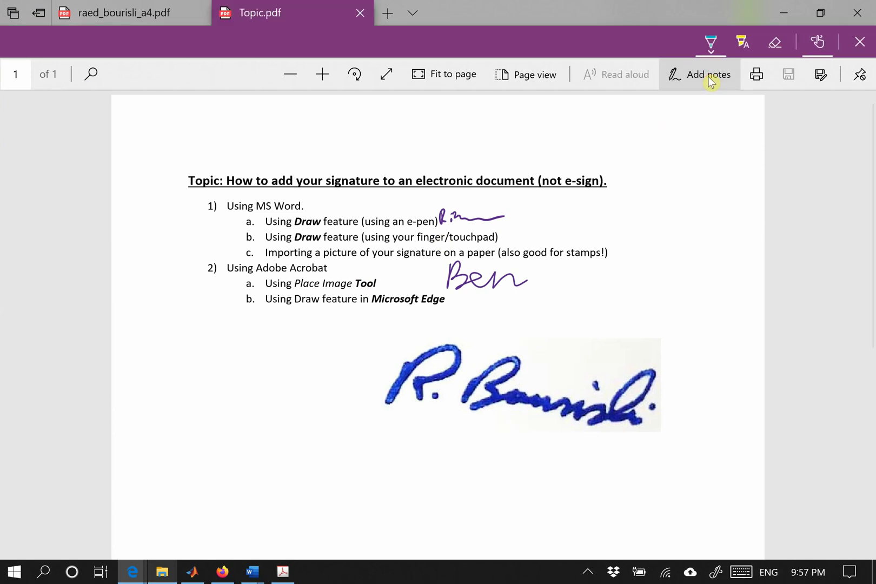
pyautogui.click(711, 42)
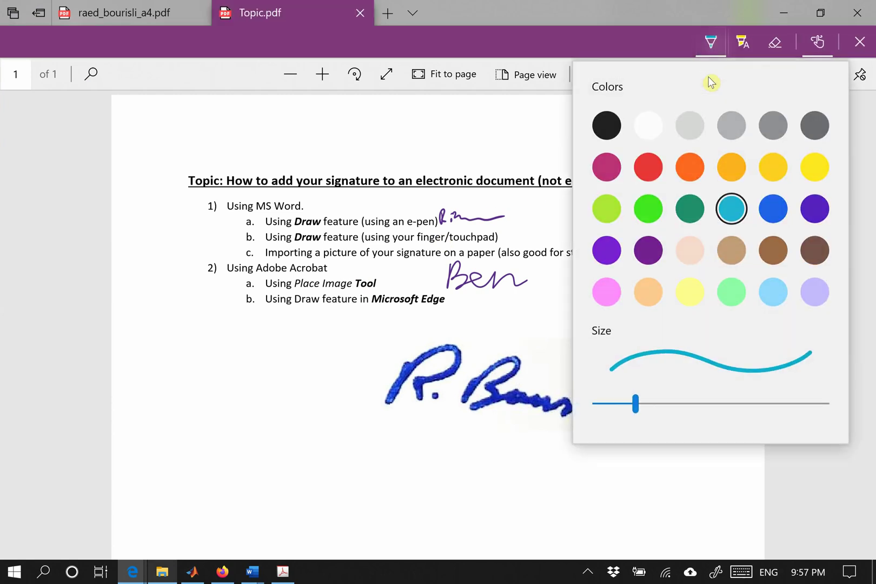
pyautogui.click(711, 43)
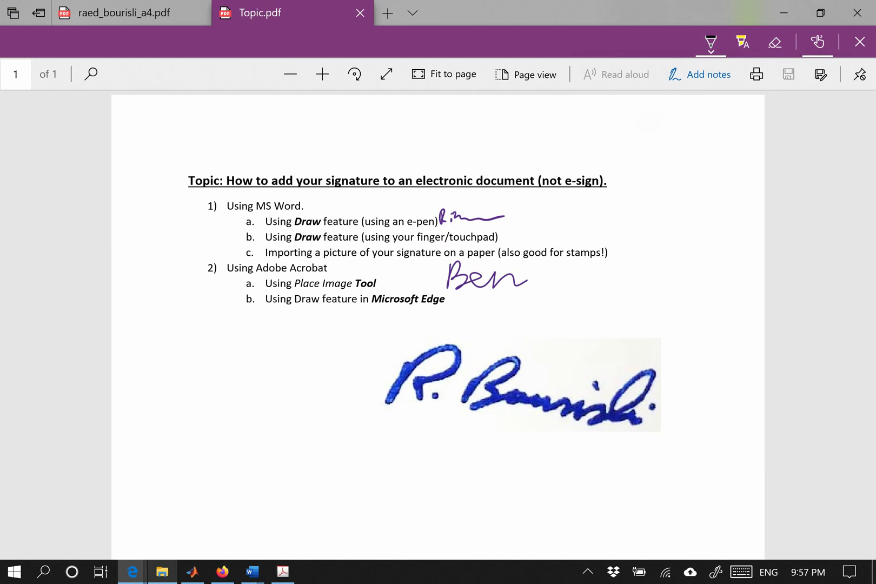
pyautogui.moveTo(237, 425)
pyautogui.mouseDown()
pyautogui.moveTo(250, 397)
pyautogui.moveTo(484, 348)
pyautogui.mouseUp()
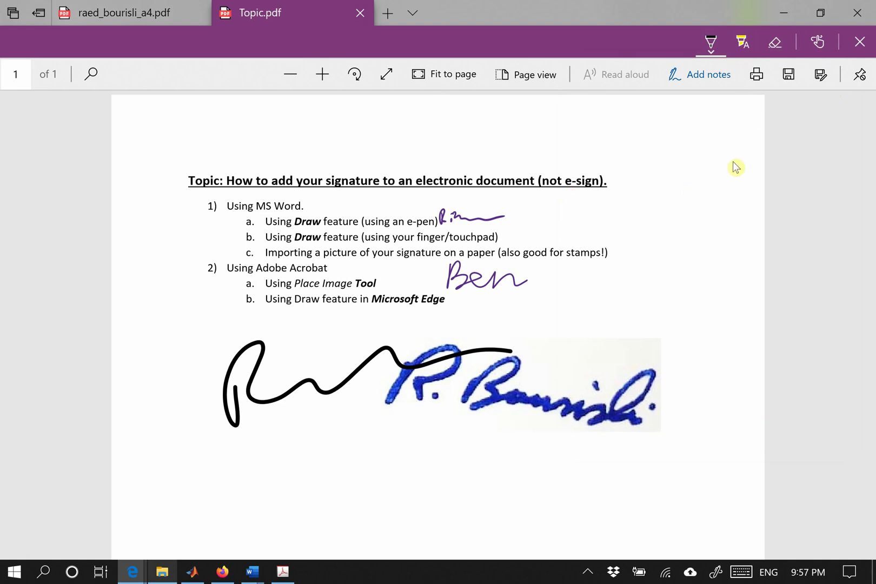
pyautogui.hotkey('alt', 'Tab')
# - Place ActingDean-COEP.jpeg on page 3 in Acrobat and shrink it over the publication list
pyautogui.hotkey('alt', 'Tab')
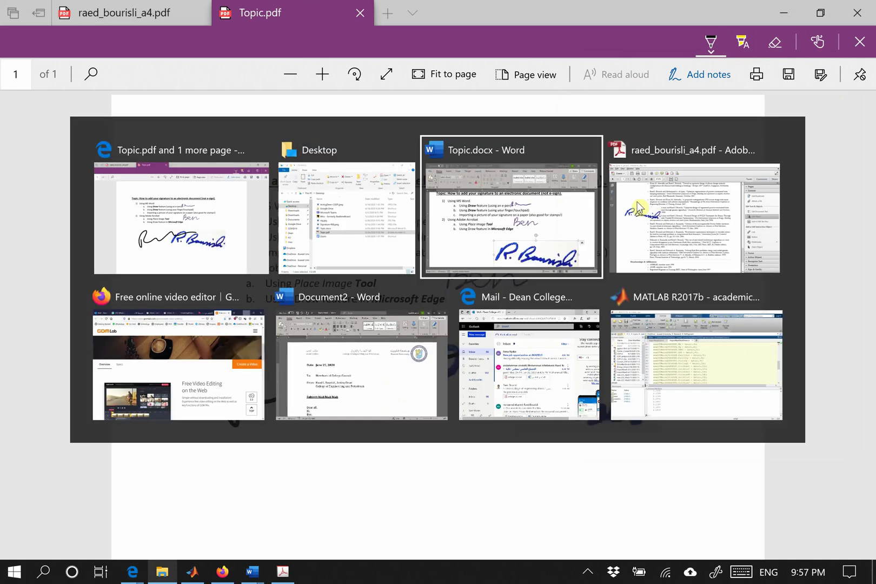
pyautogui.hotkey('alt', 'Tab')
pyautogui.rightClick(125, 150)
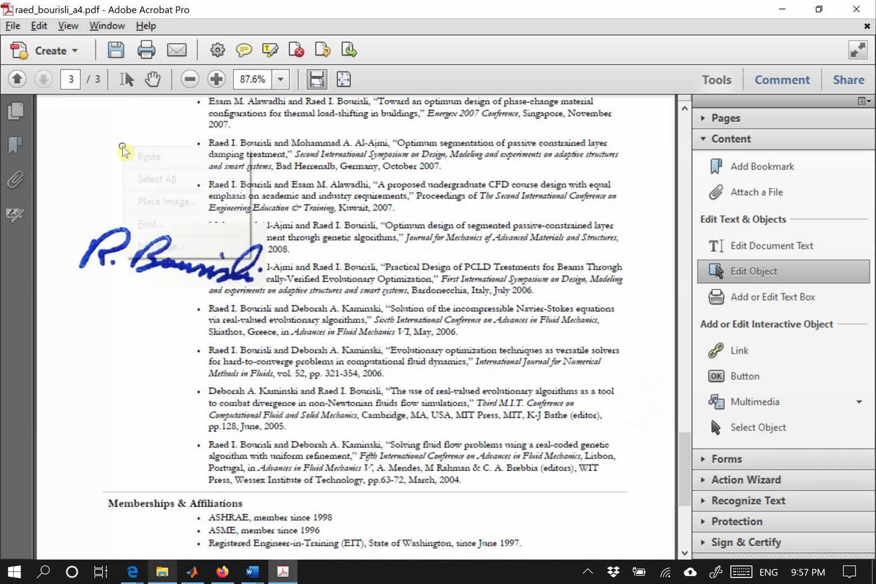
pyautogui.click(166, 201)
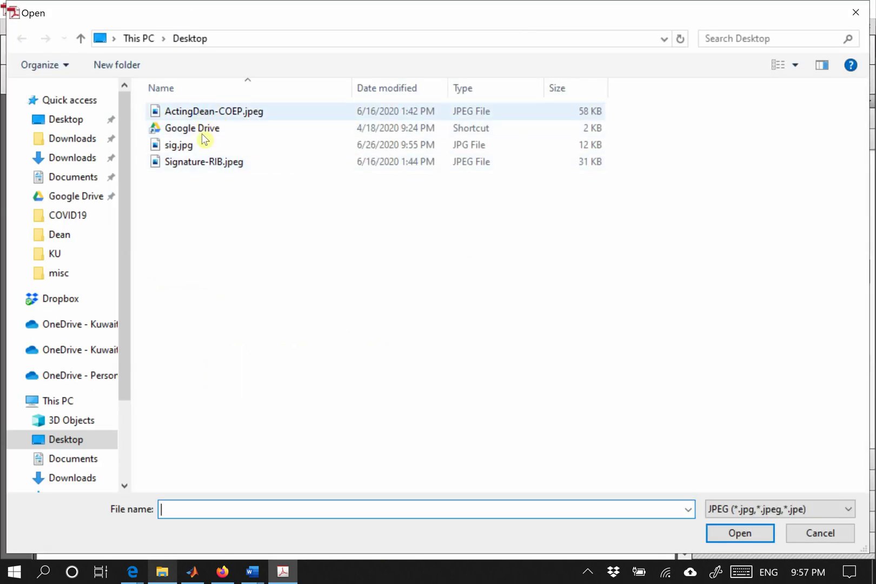
pyautogui.click(213, 114)
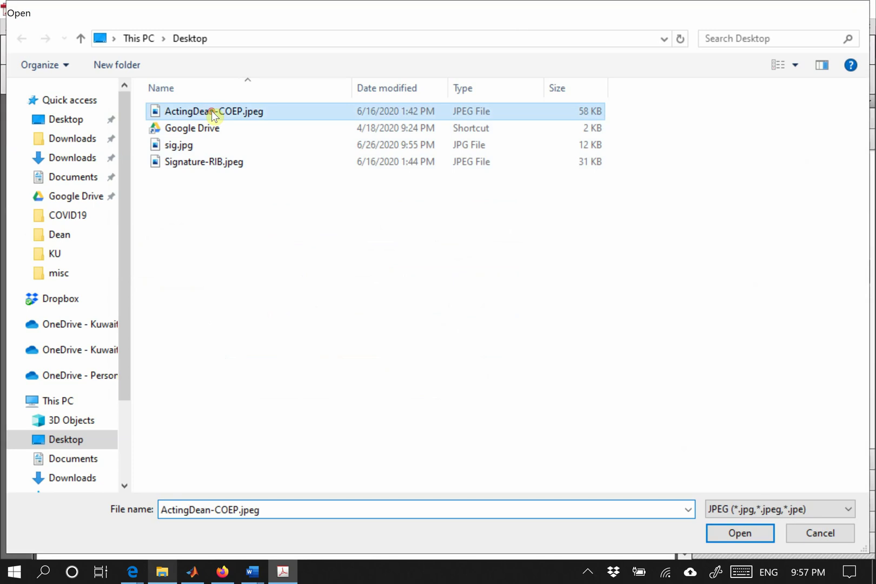
pyautogui.doubleClick(214, 115)
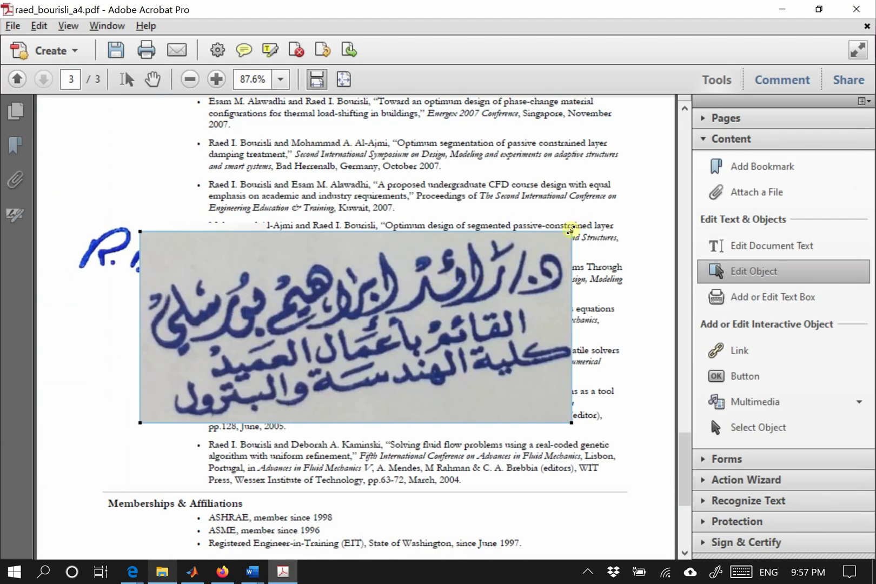
pyautogui.moveTo(571, 232)
pyautogui.mouseDown()
pyautogui.moveTo(401, 323)
pyautogui.moveTo(363, 332)
pyautogui.mouseUp()
# - Switch to the Desktop folder window and bring up the options for ActingDean-COEP.jpeg
pyautogui.hotkey('alt', 'Tab')
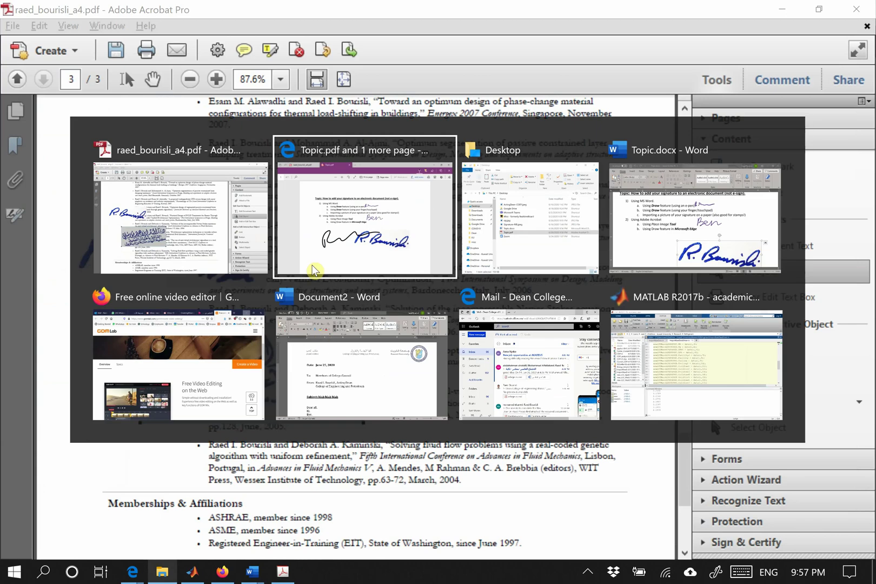
pyautogui.press('Tab')
pyautogui.hotkey('alt', 'Tab')
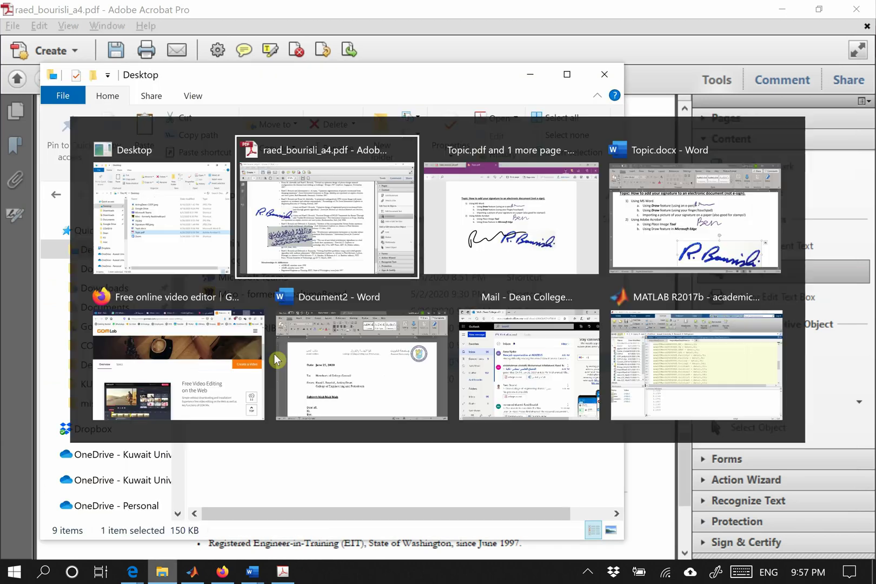
pyautogui.hotkey('alt', 'Tab')
pyautogui.hotkey('alt', 'Tab')
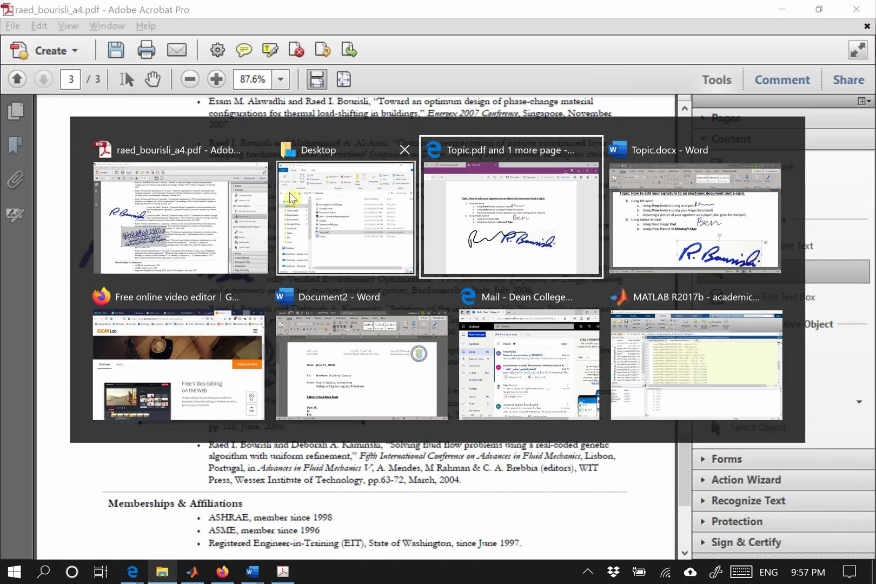
pyautogui.click(317, 196)
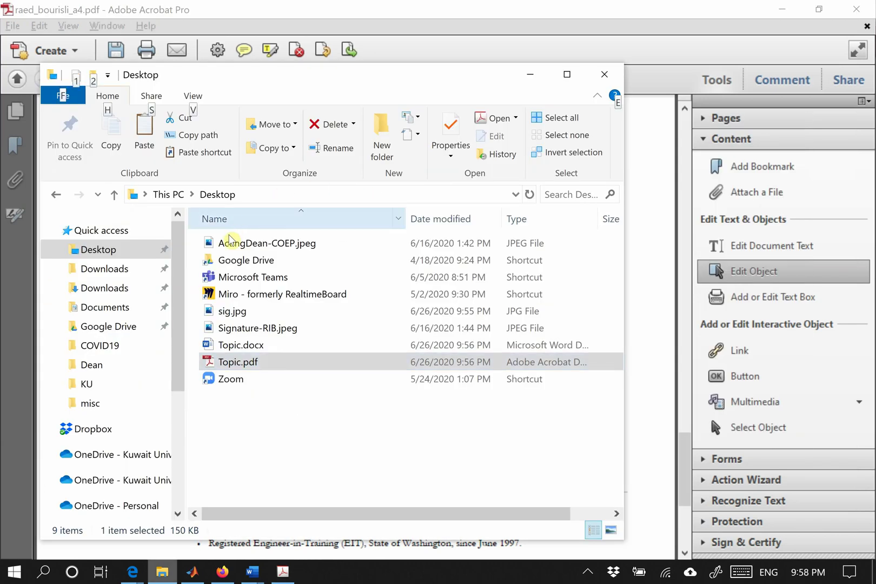
pyautogui.click(231, 248)
pyautogui.rightClick(228, 244)
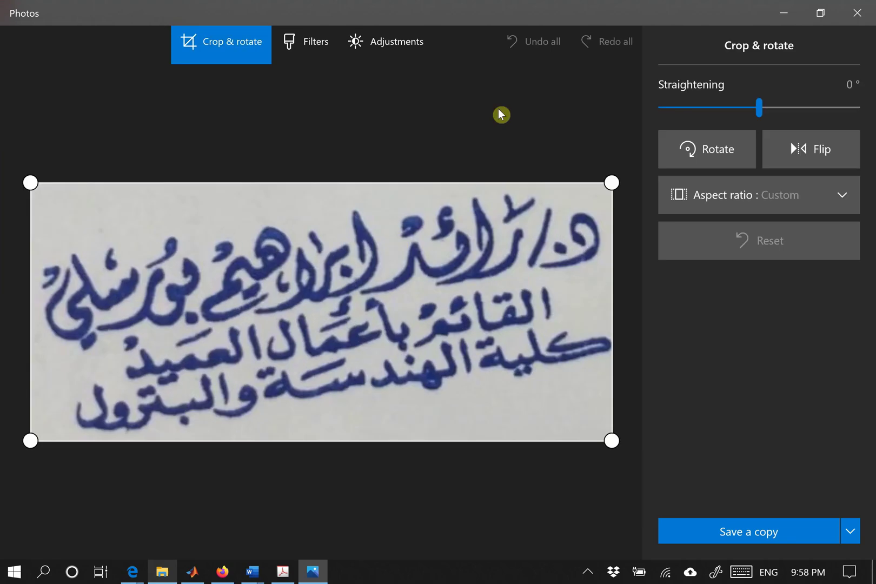
# - Strengthen the vignette on the stamp image, then brighten it and adjust its colour
pyautogui.click(389, 44)
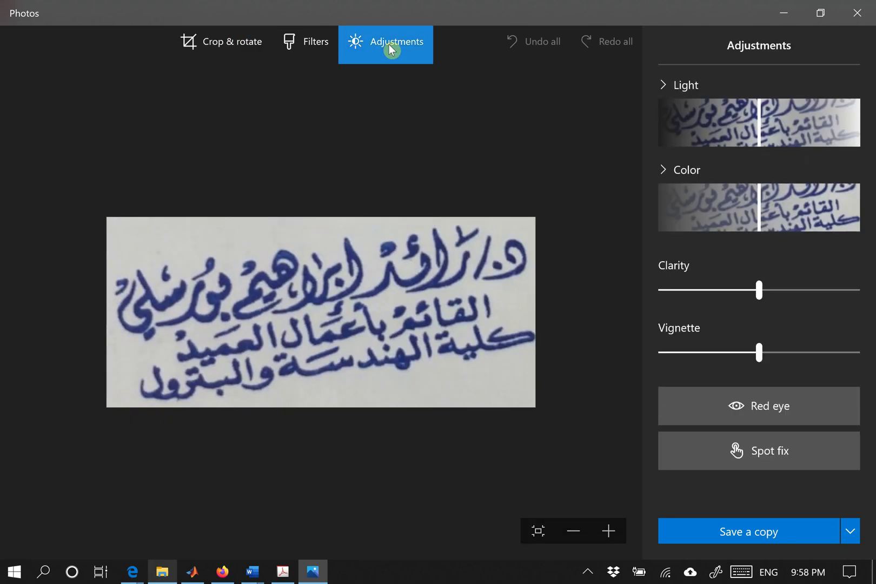
pyautogui.click(773, 357)
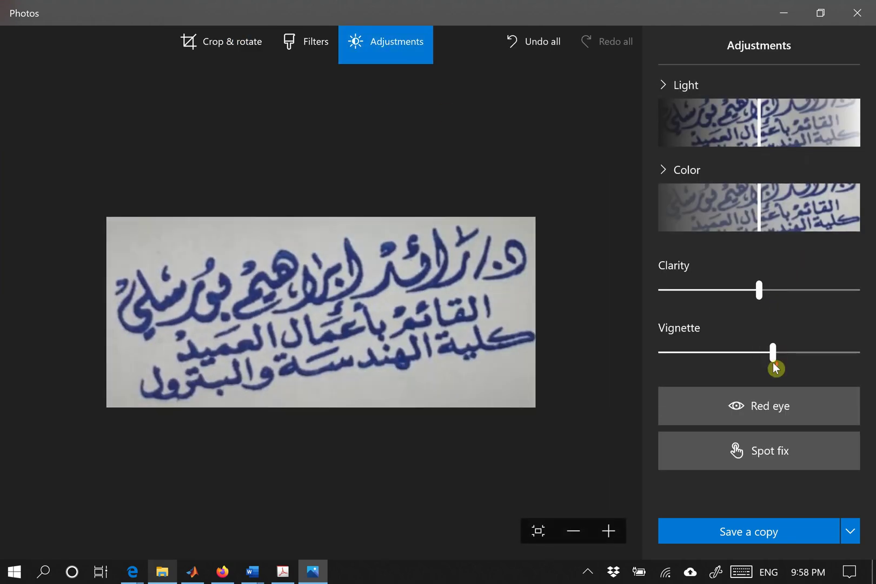
pyautogui.click(797, 355)
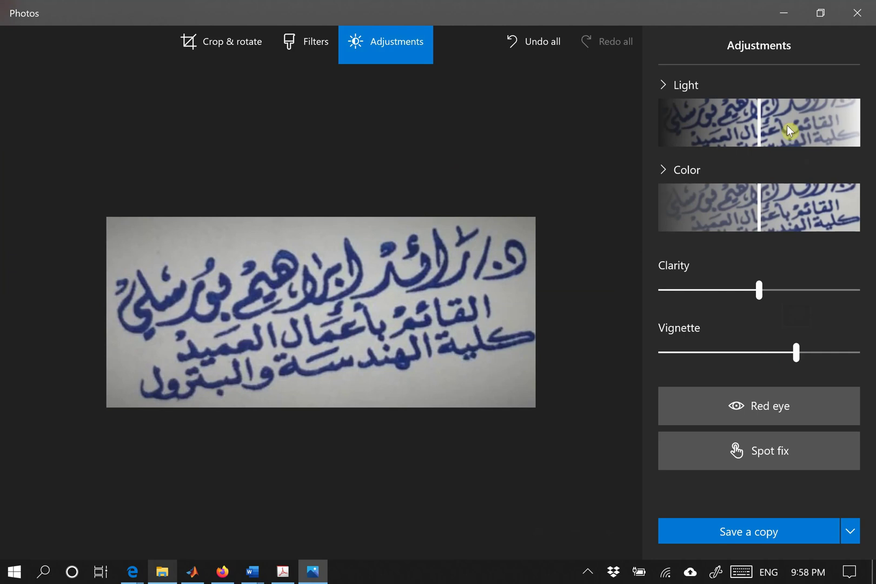
pyautogui.moveTo(787, 126); pyautogui.dragTo(806, 126)
pyautogui.moveTo(784, 204); pyautogui.dragTo(826, 216)
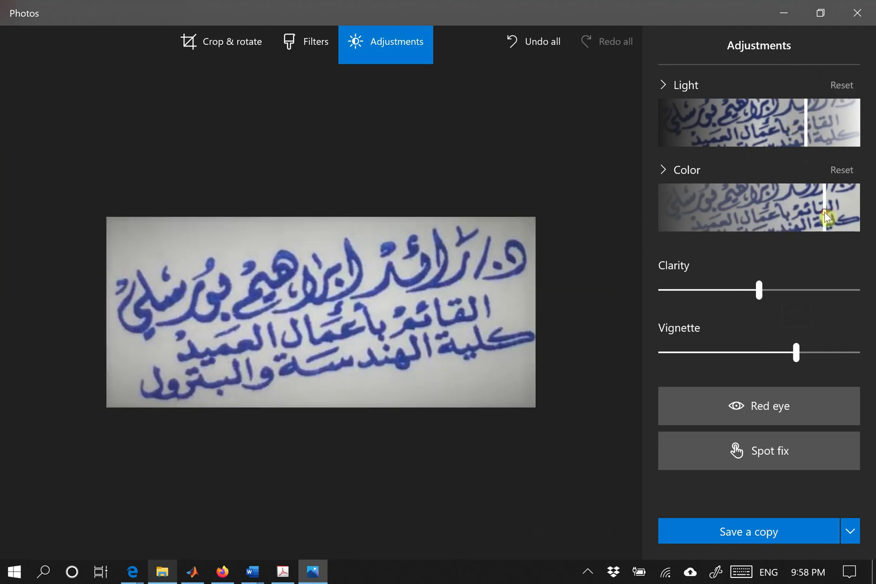
# - Browse the photo filters without applying one, then return to the adjustments
pyautogui.click(301, 50)
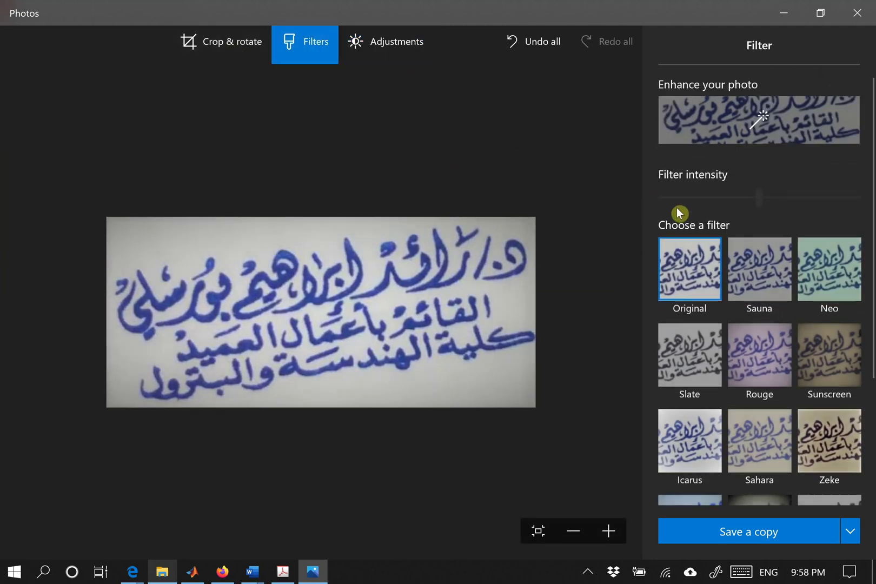
pyautogui.scroll(-3, 710, 291)
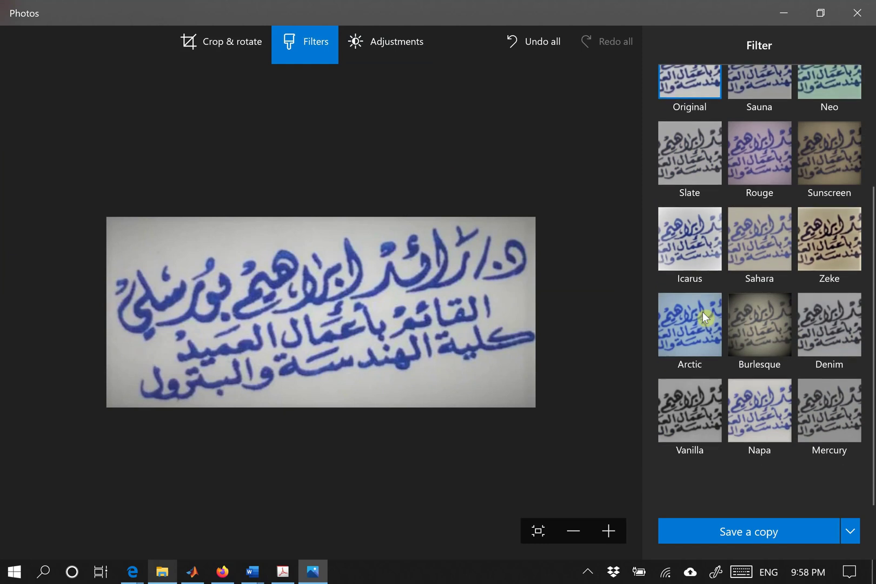
pyautogui.scroll(4, 703, 312)
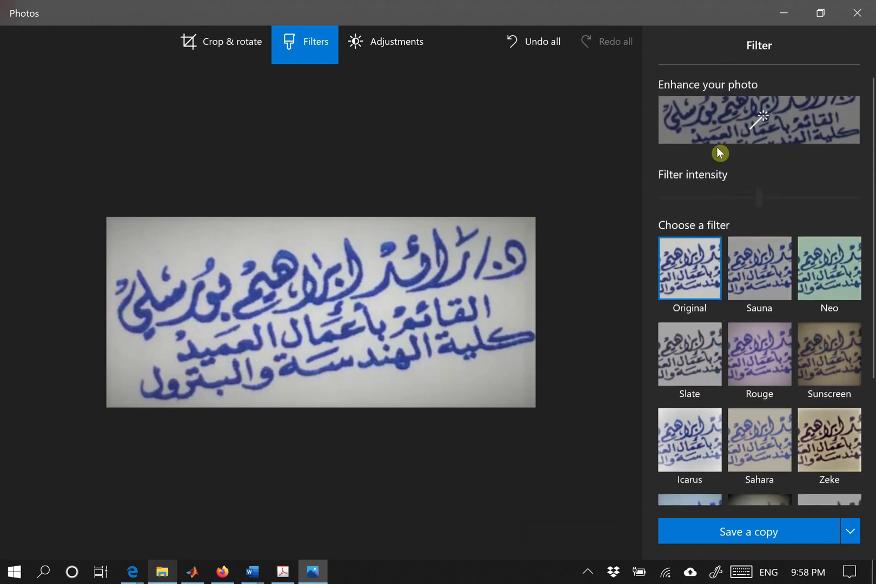
pyautogui.click(399, 47)
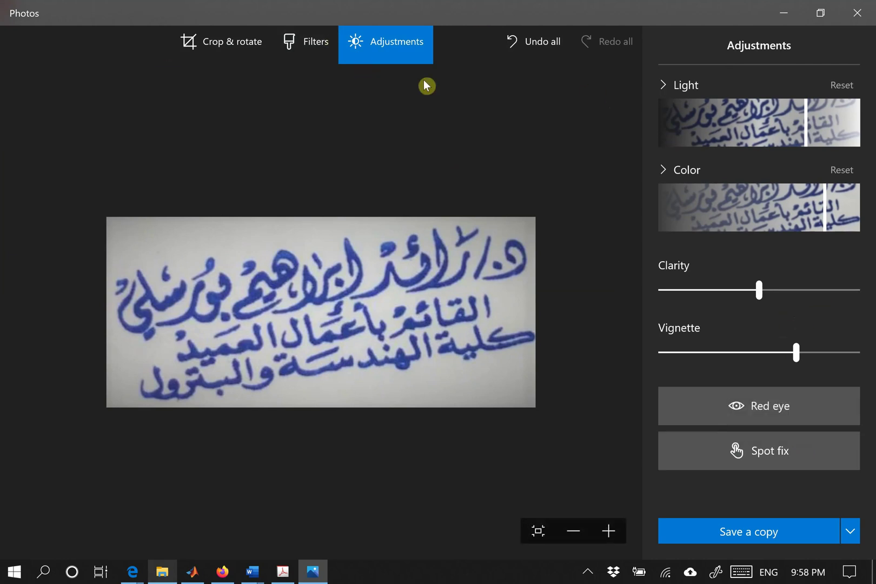
# - Close Photos and bring up the FlashBack Express main window from the hidden-icons tray
pyautogui.click(858, 12)
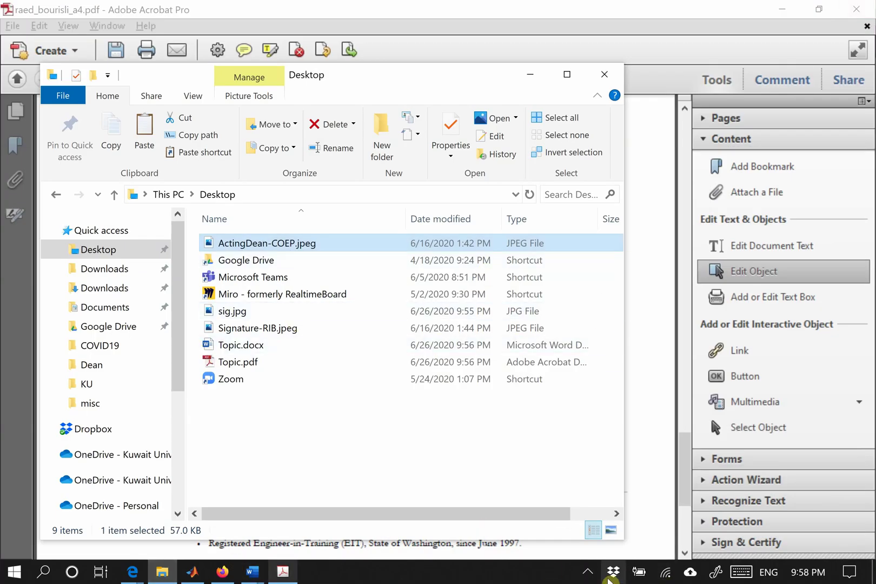
pyautogui.click(588, 572)
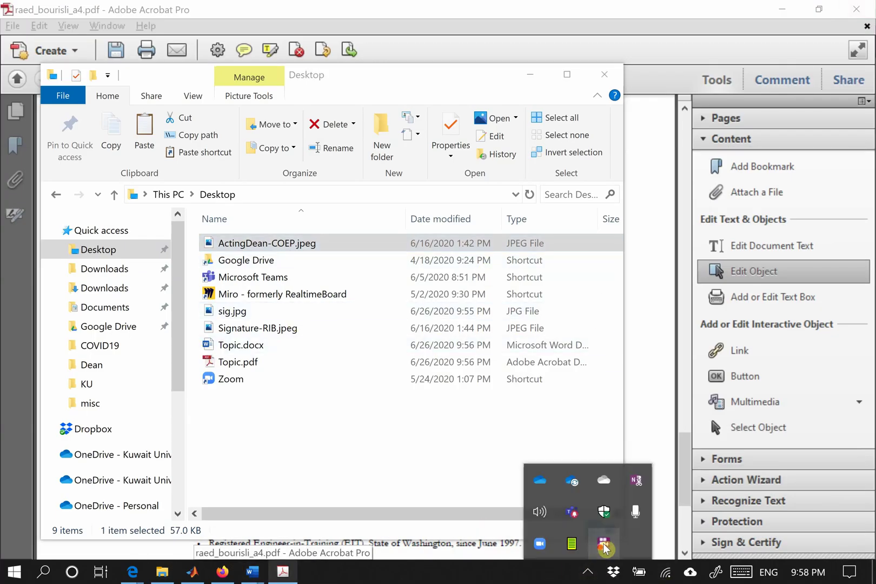
pyautogui.rightClick(604, 549)
pyautogui.click(636, 393)
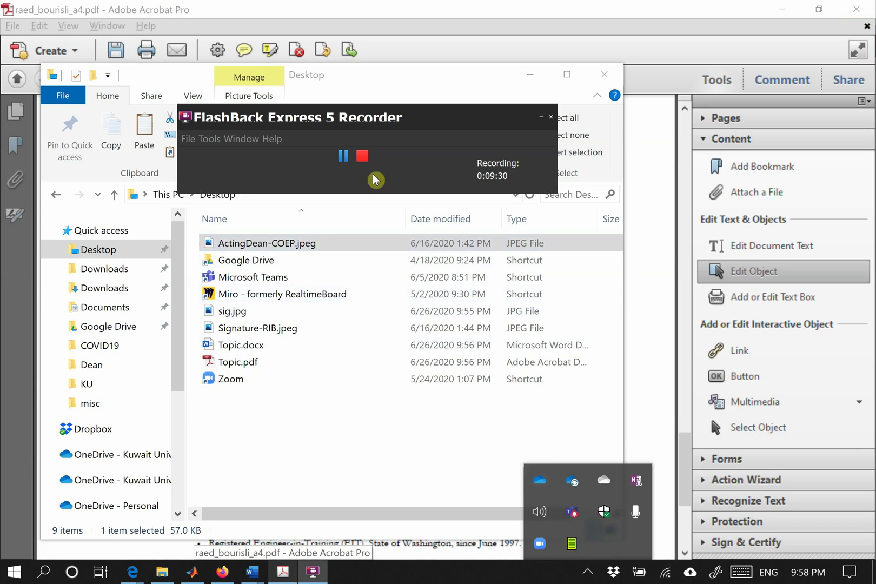